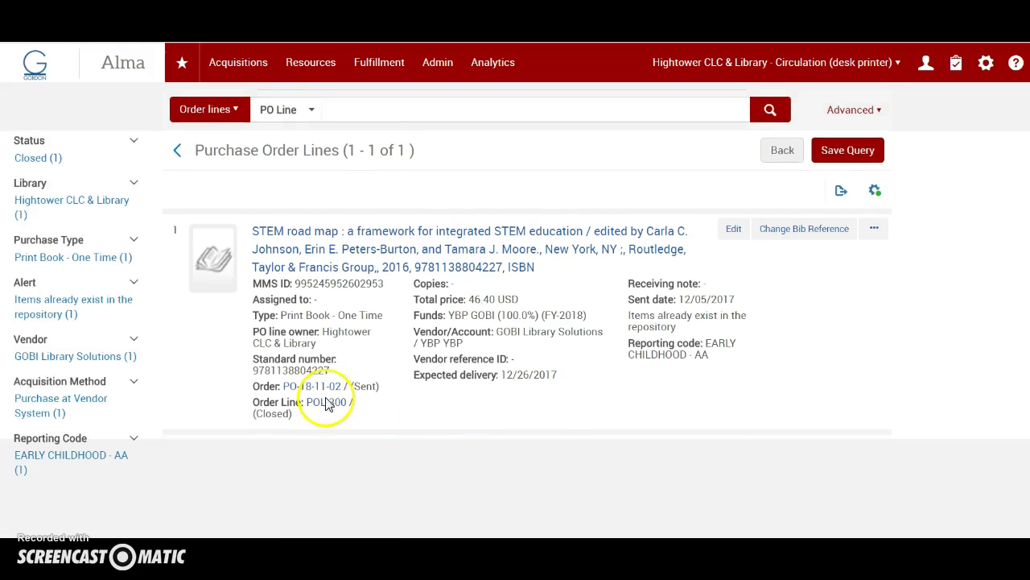
# - Create a new holdings record for the second STEM road map title and turn off the split editor view
pyautogui.click(783, 165)
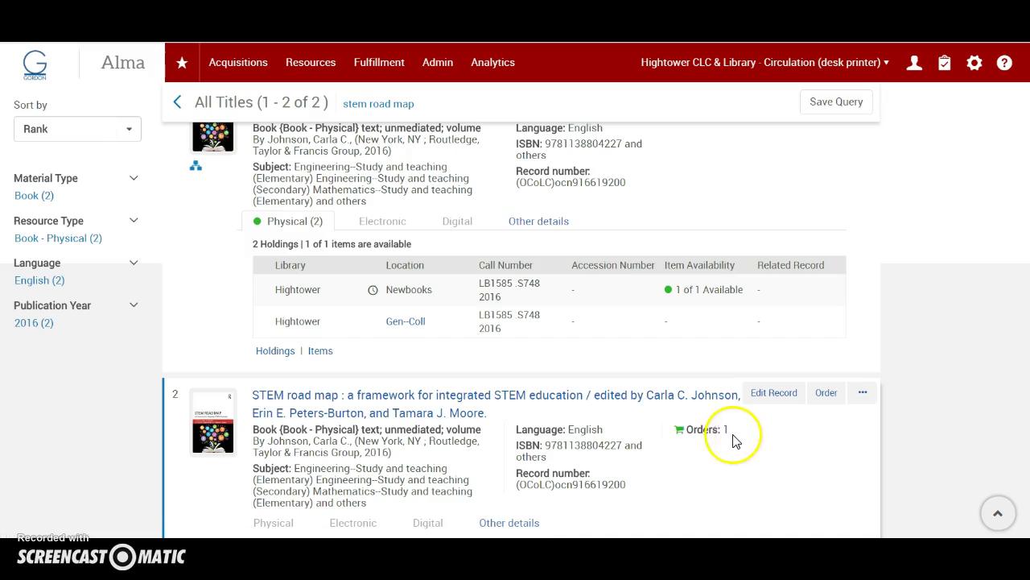
pyautogui.click(774, 392)
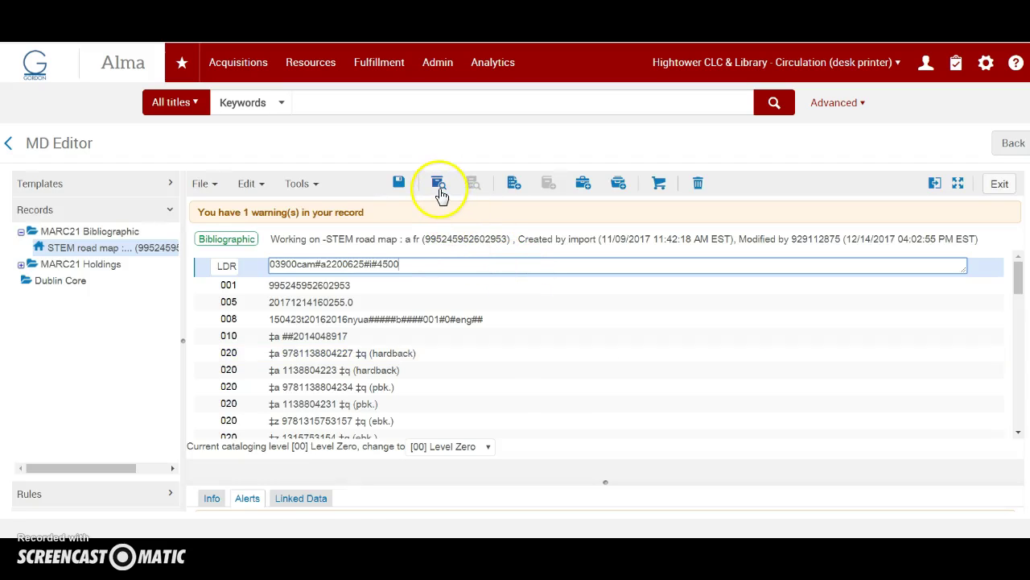
pyautogui.click(516, 185)
pyautogui.click(879, 217)
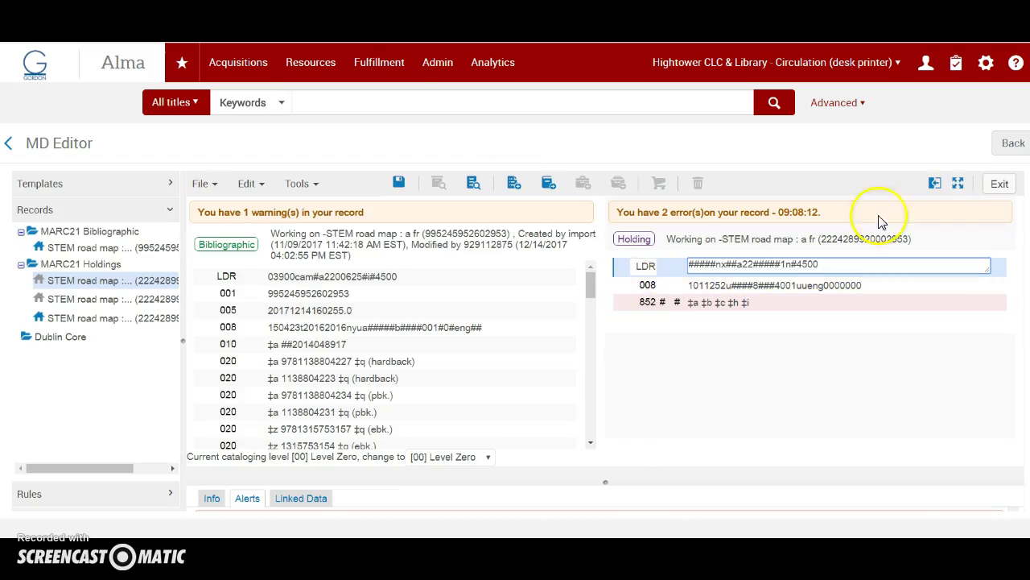
pyautogui.click(933, 184)
# - Fill in the 852 field through the form editor with sublocation Hightower and shelving location Gen--Coll
pyautogui.click(207, 302)
pyautogui.click(250, 184)
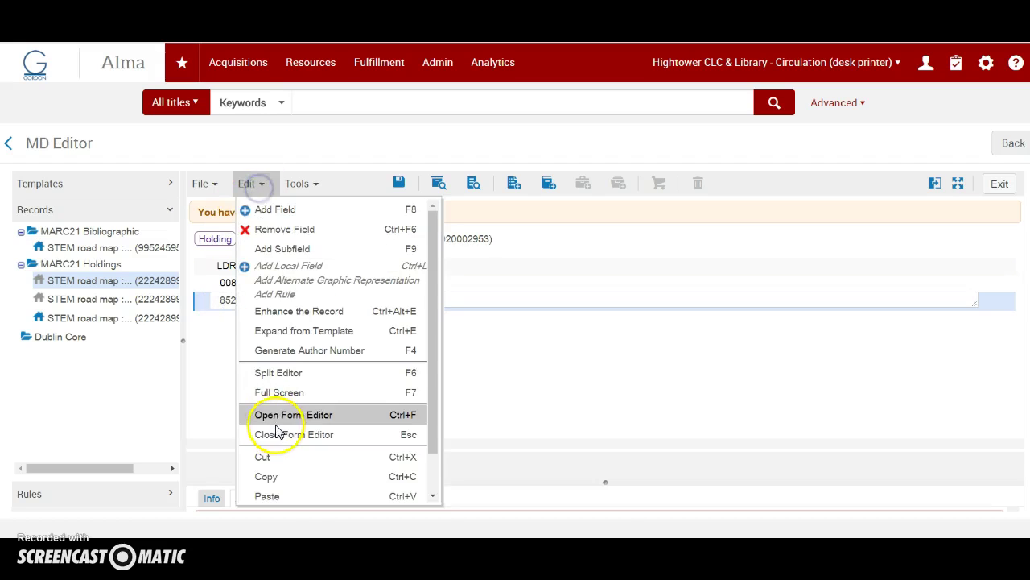
pyautogui.click(287, 415)
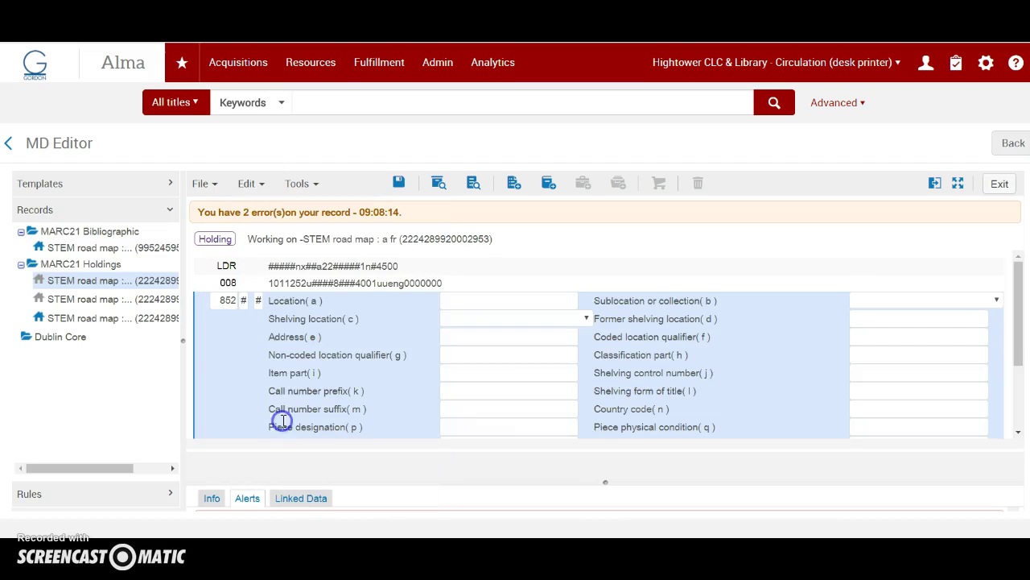
pyautogui.click(995, 301)
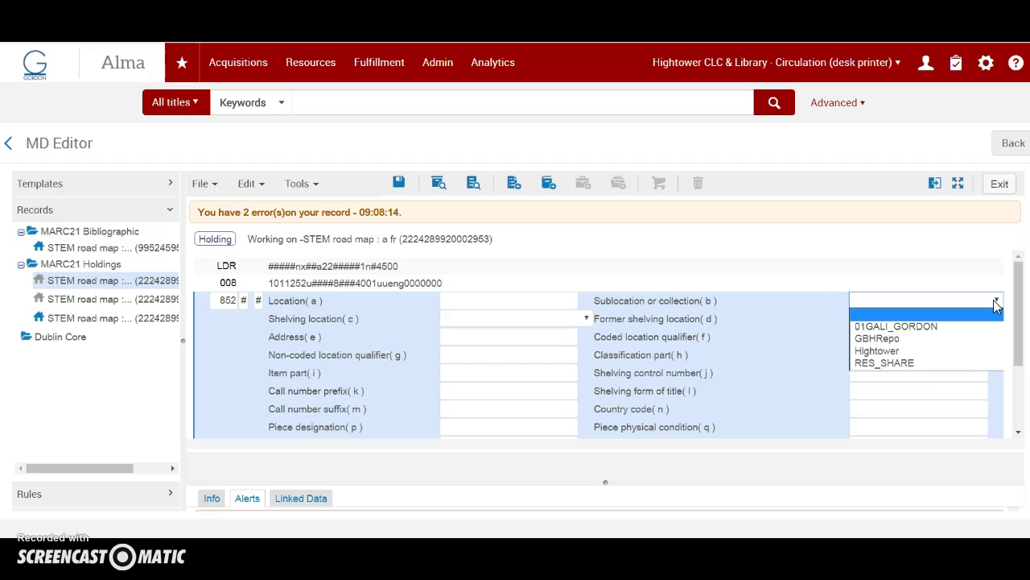
pyautogui.click(908, 350)
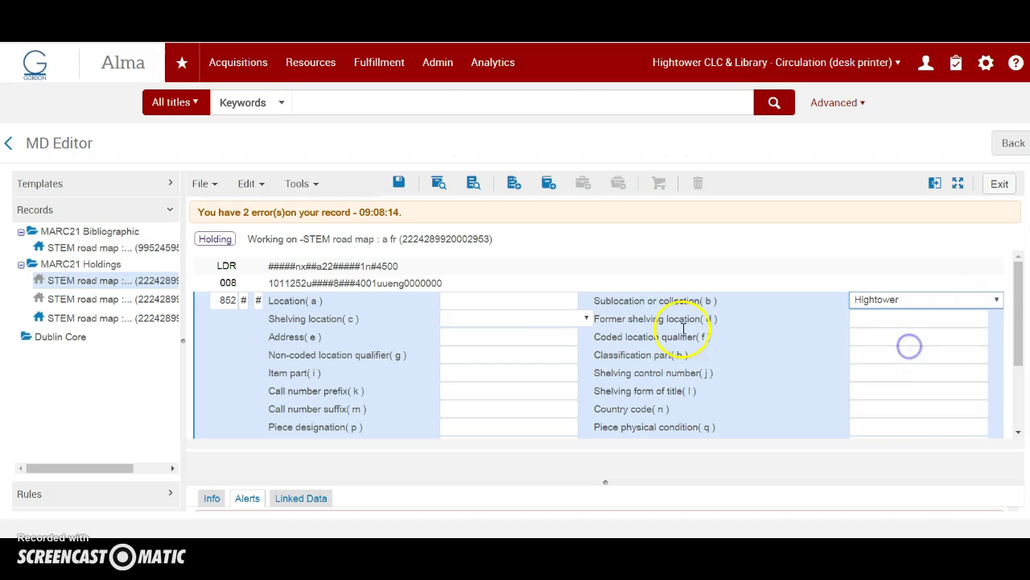
pyautogui.click(586, 318)
pyautogui.scroll(-1, 516, 284)
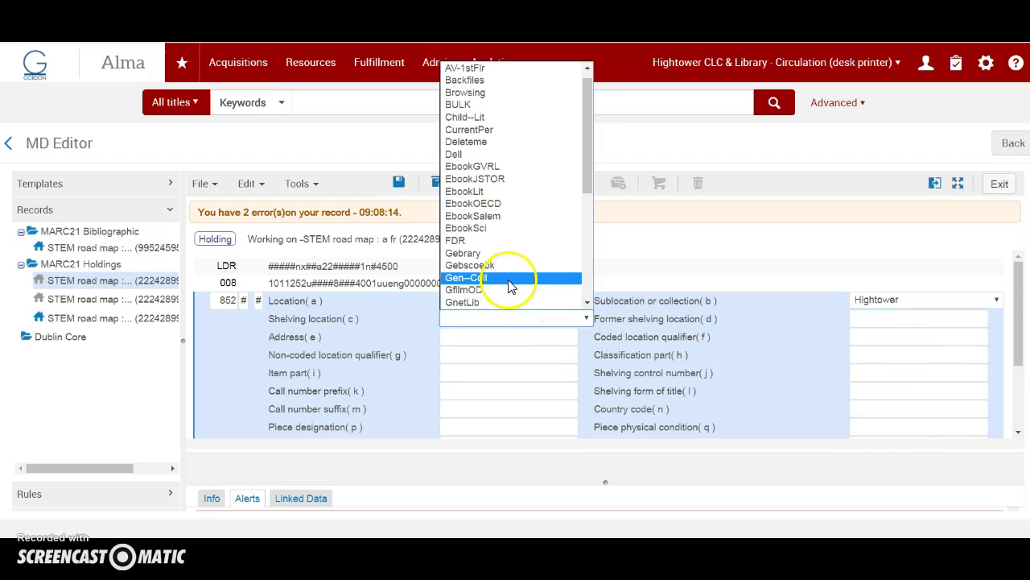
pyautogui.click(509, 278)
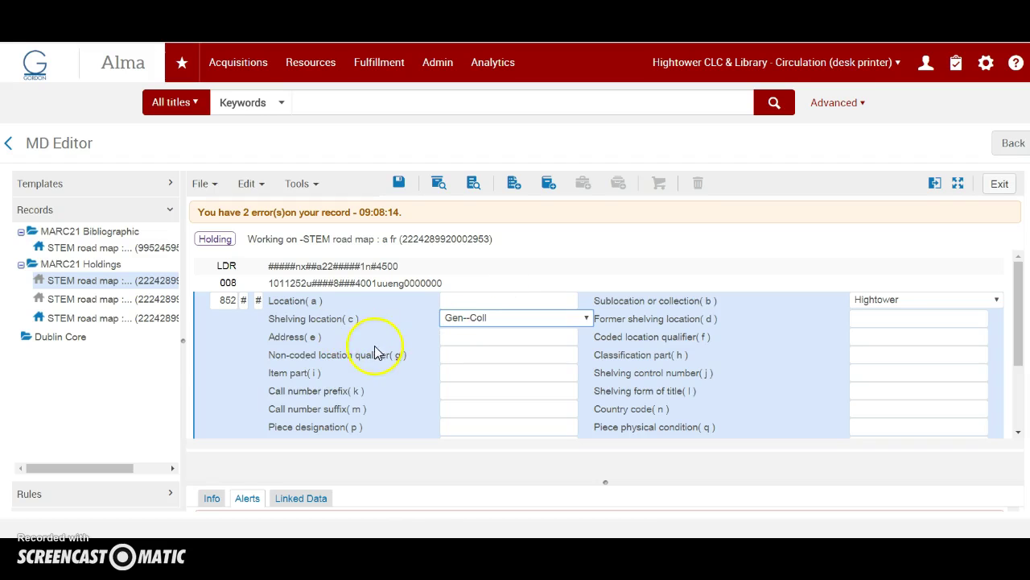
# - Save and release the new holdings record and return to the second STEM road map title in the search results
pyautogui.click(203, 184)
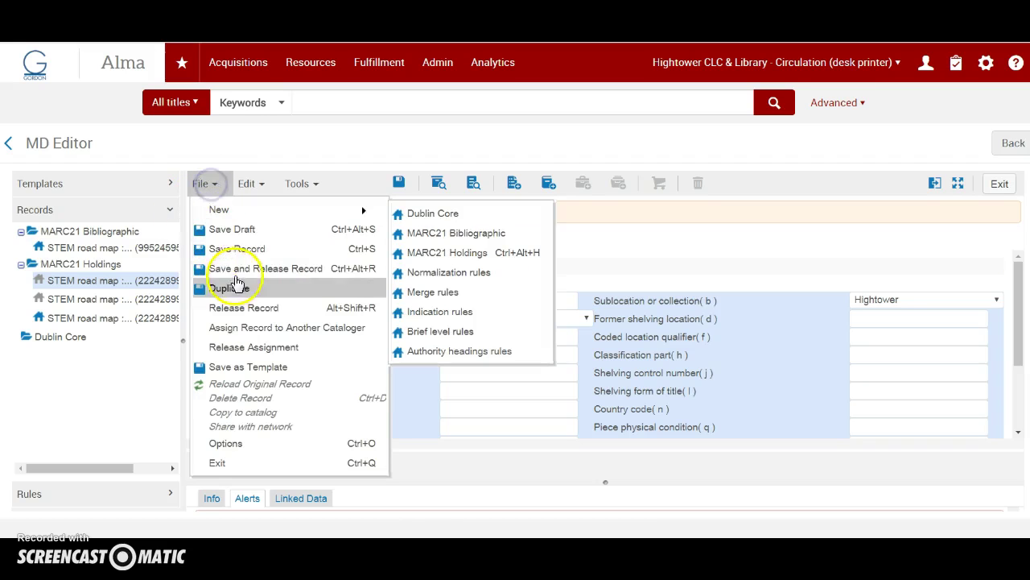
pyautogui.click(249, 271)
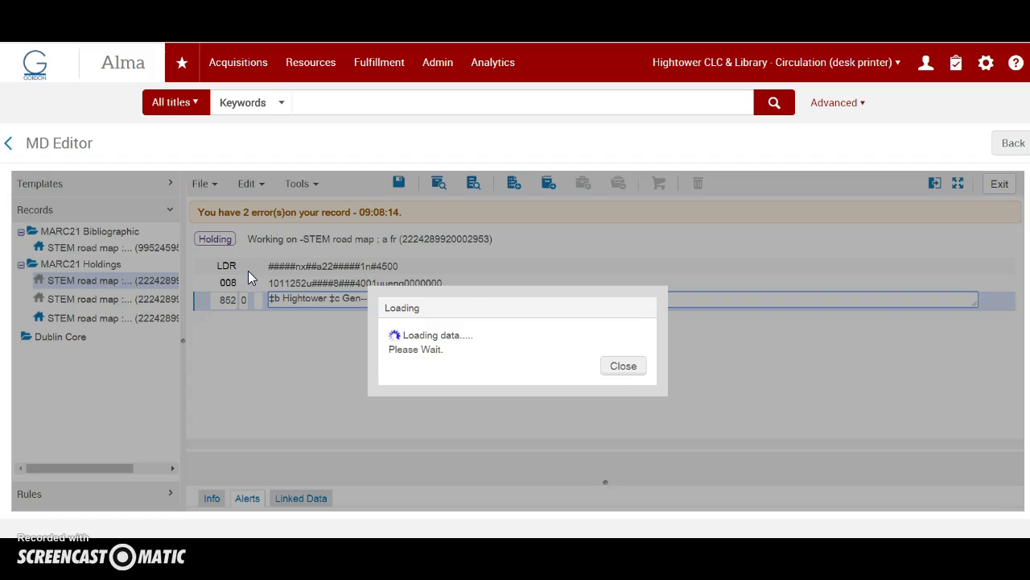
pyautogui.click(1012, 142)
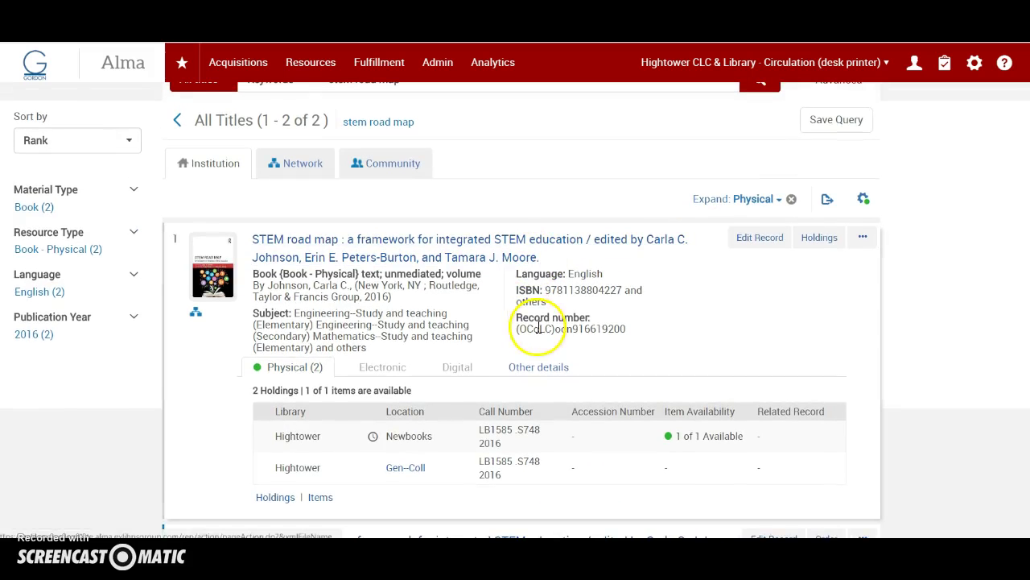
pyautogui.scroll(-2, 483, 378)
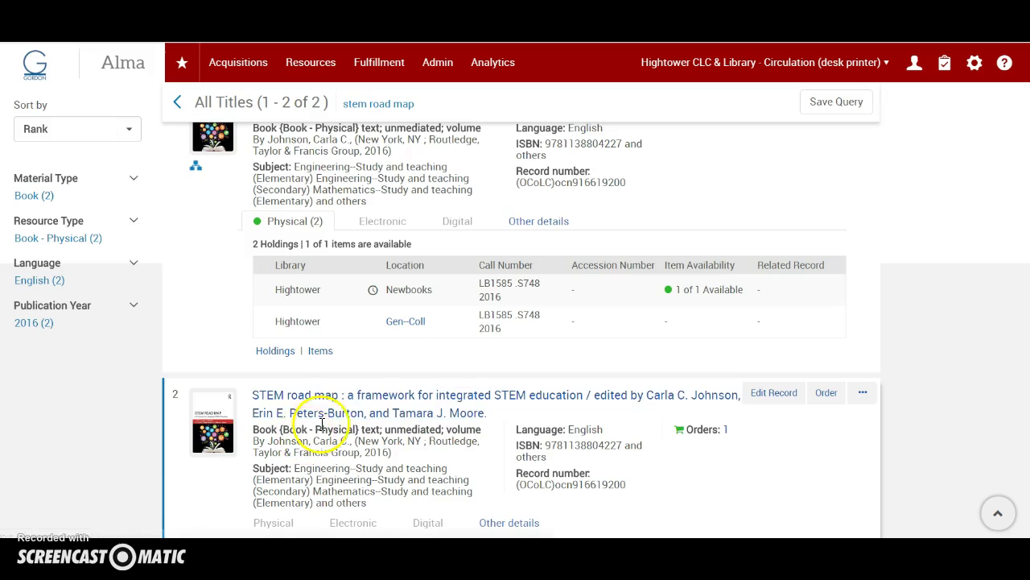
pyautogui.scroll(-2, 379, 409)
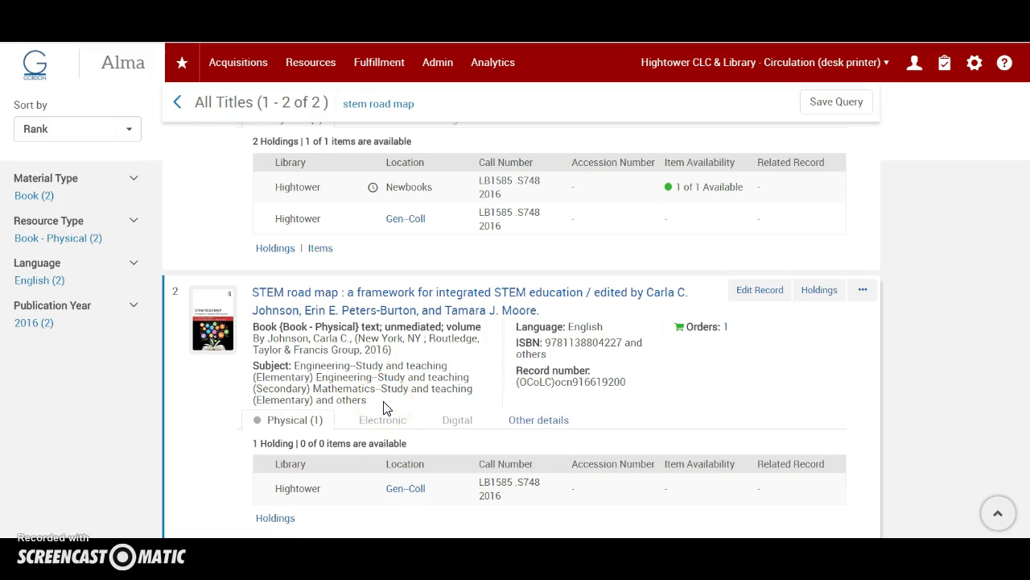
# - Copy the holdings ID of the second STEM road map title into Notepad, replacing its existing text
pyautogui.click(820, 290)
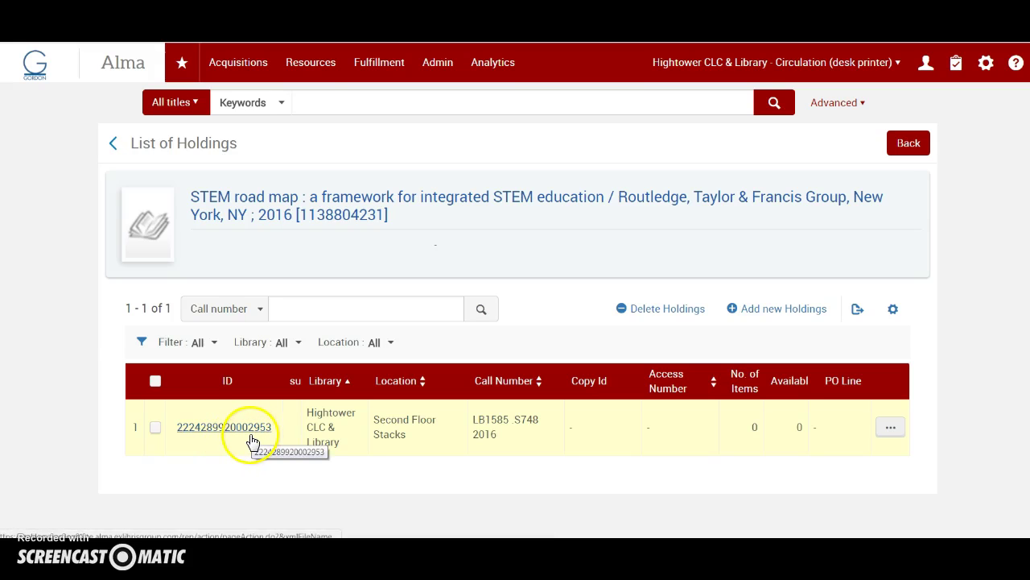
pyautogui.moveTo(273, 428); pyautogui.dragTo(177, 430)
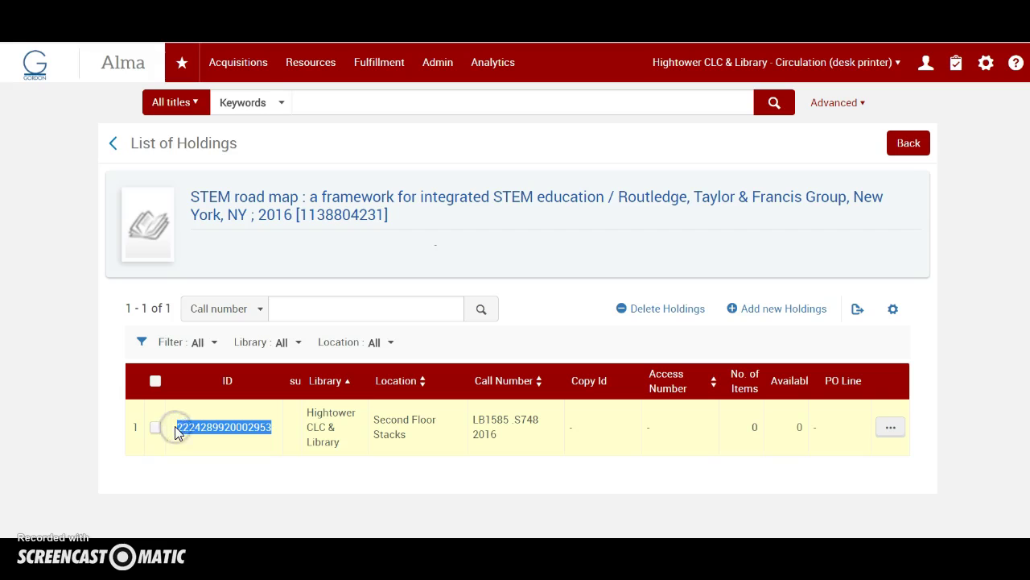
pyautogui.click(509, 549)
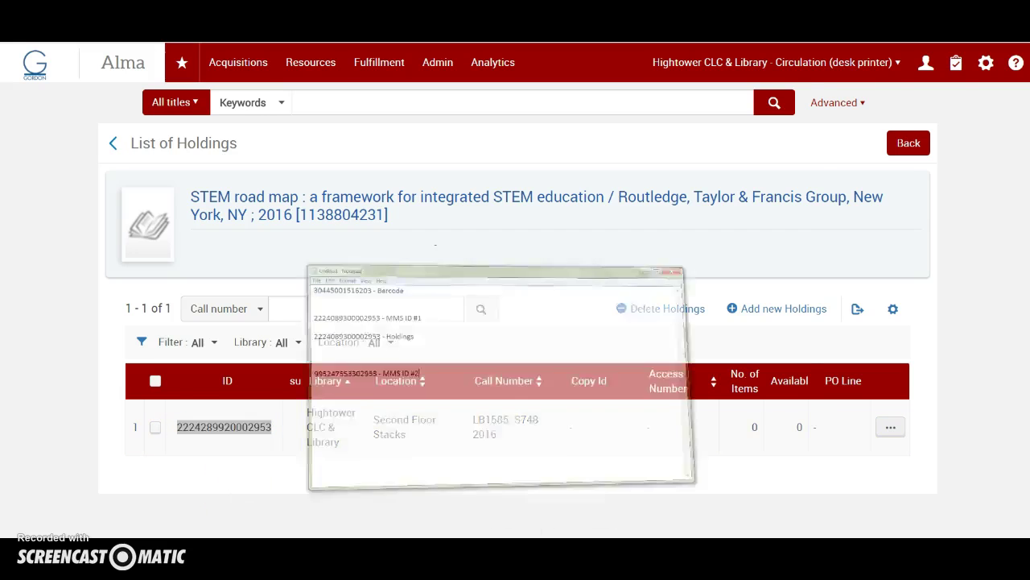
pyautogui.moveTo(392, 274); pyautogui.dragTo(206, 126)
pyautogui.press('BackSpace')
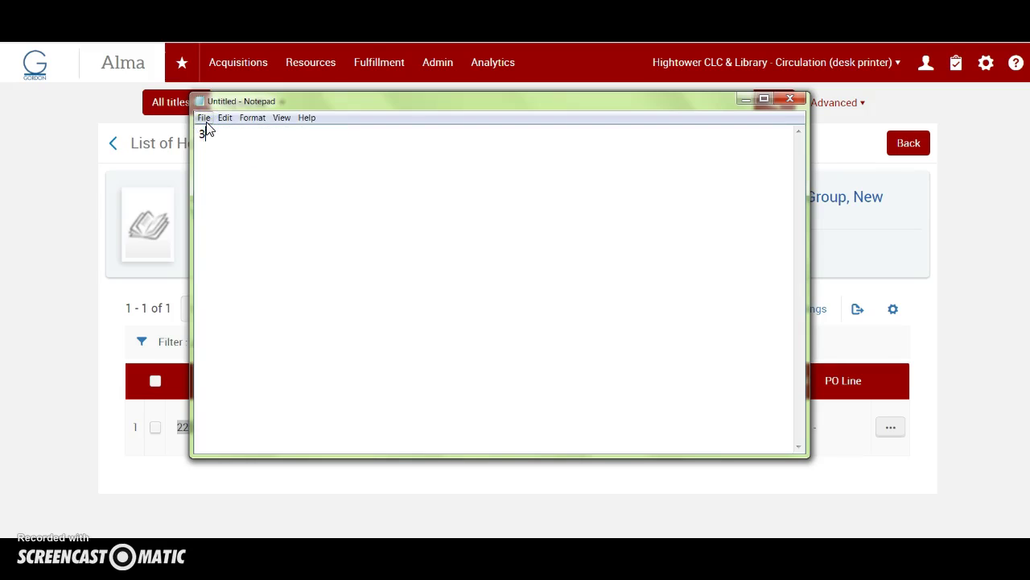
pyautogui.click(648, 131)
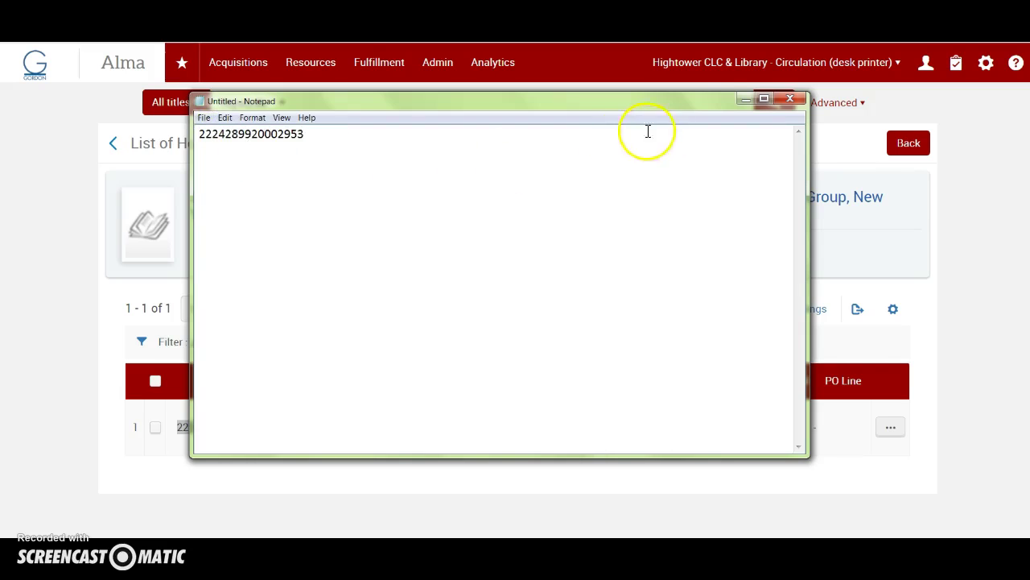
pyautogui.click(736, 102)
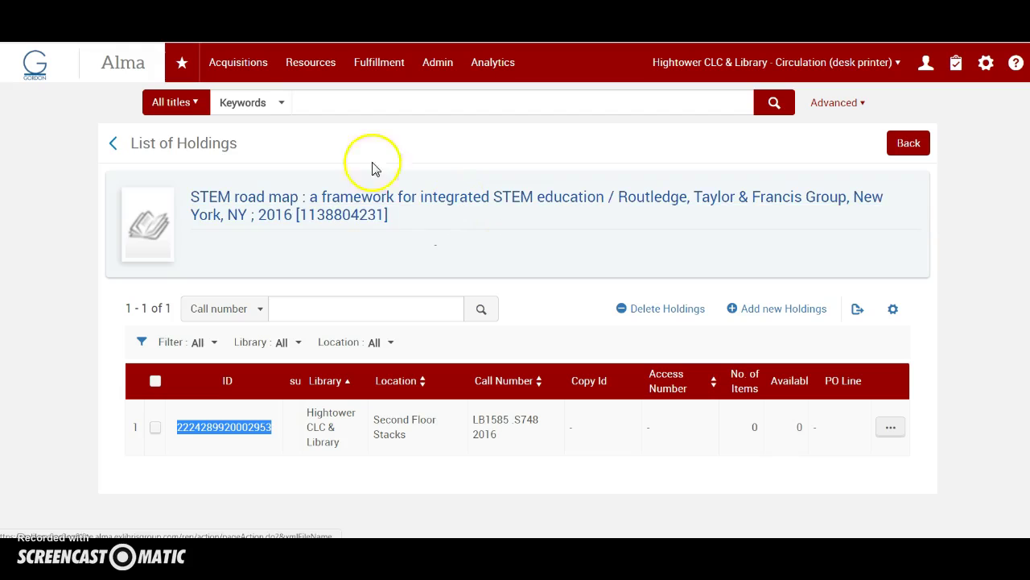
# - Open the holdings list of the first STEM road map title from the search results
pyautogui.click(906, 143)
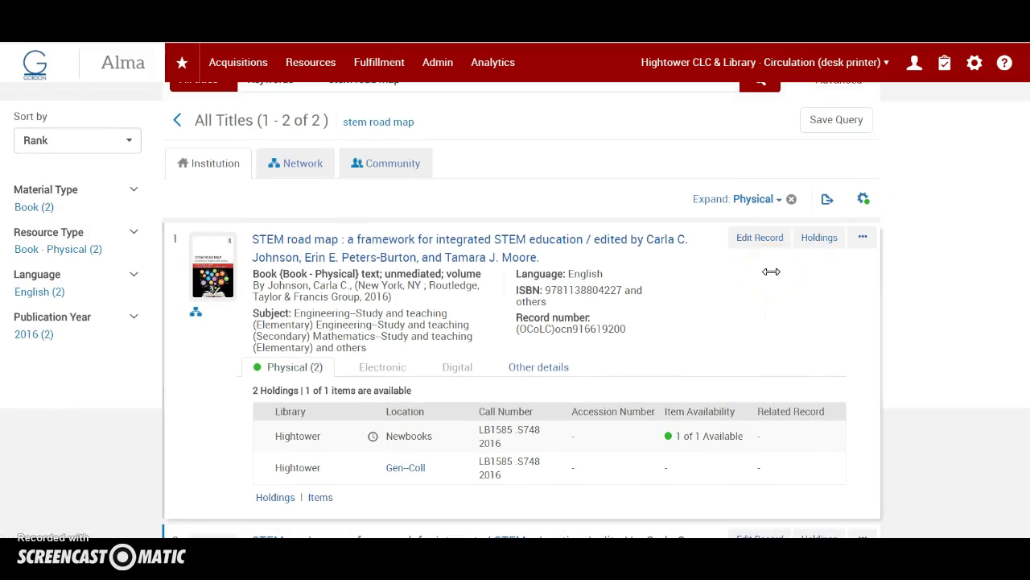
pyautogui.scroll(-1, 770, 279)
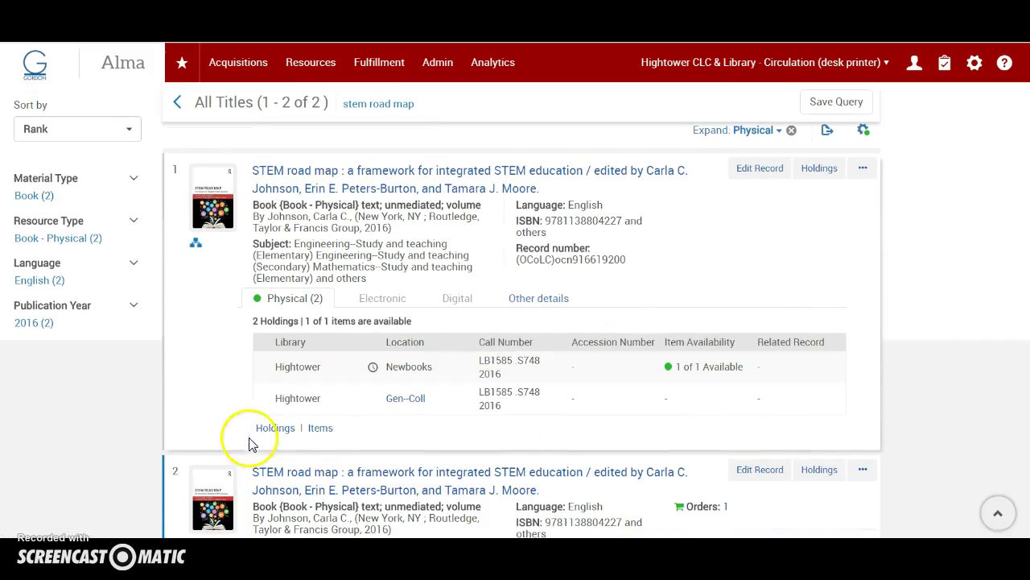
pyautogui.click(276, 429)
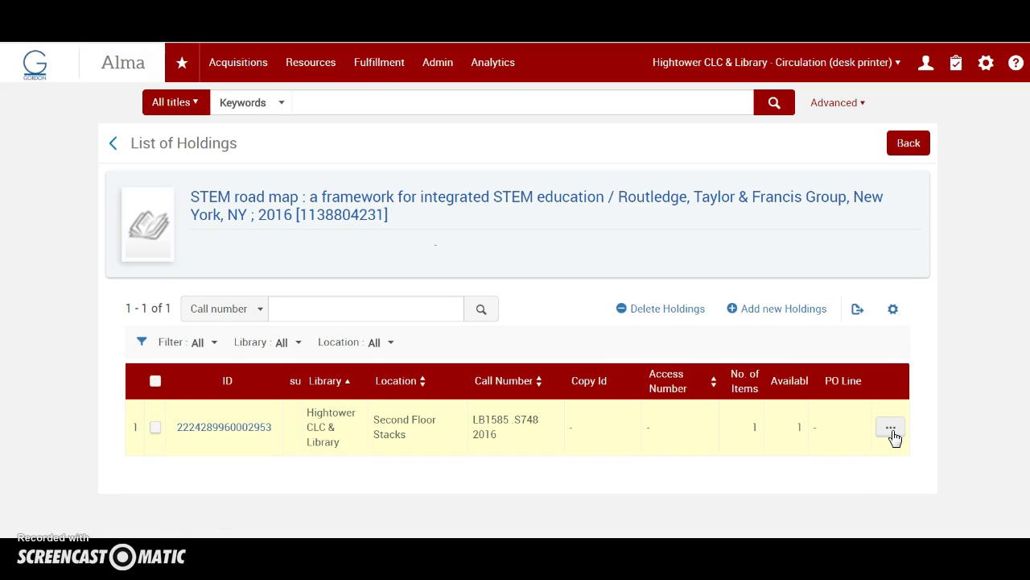
pyautogui.press('super')
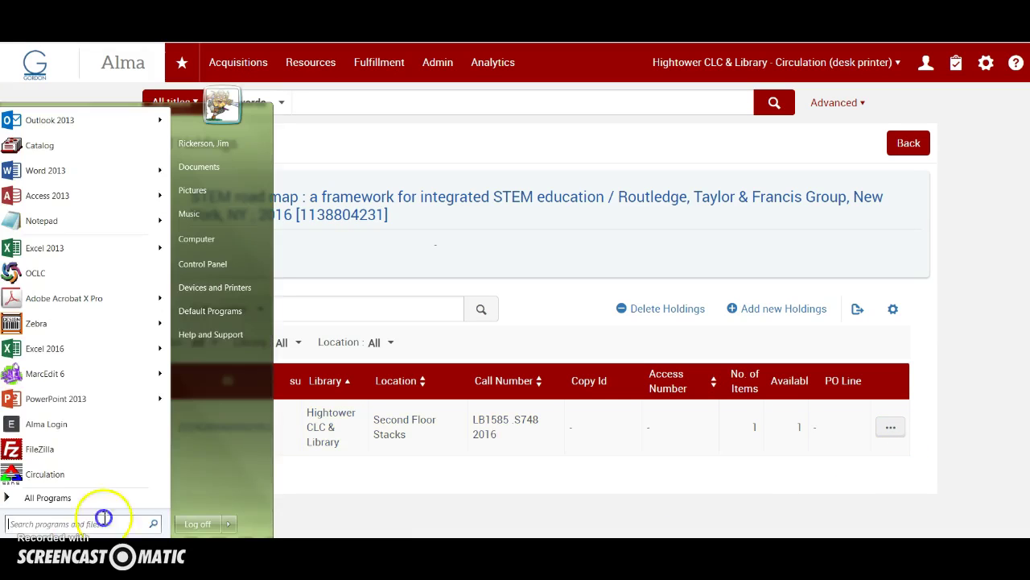
pyautogui.click(325, 478)
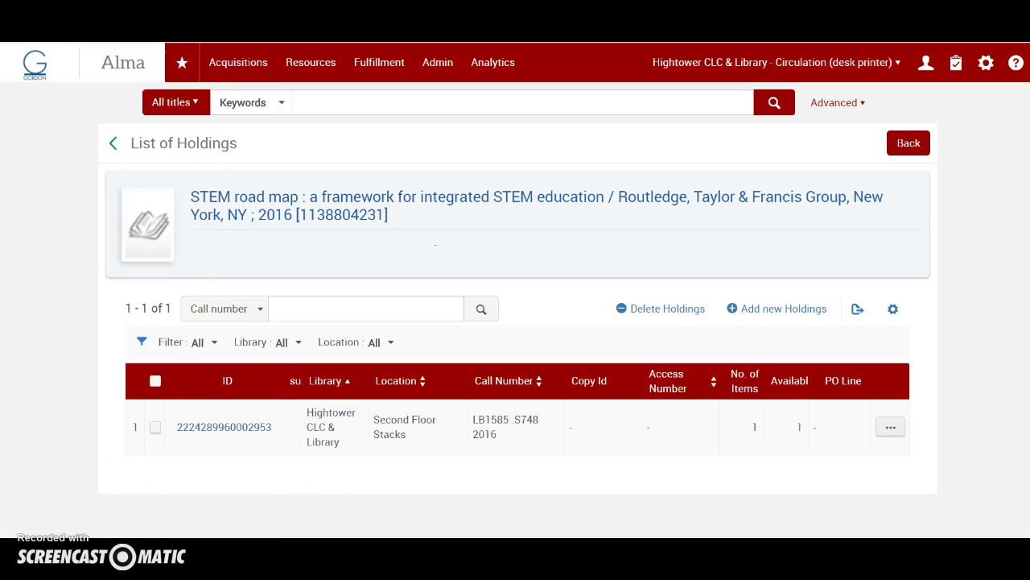
pyautogui.press('super')
pyautogui.press('super')
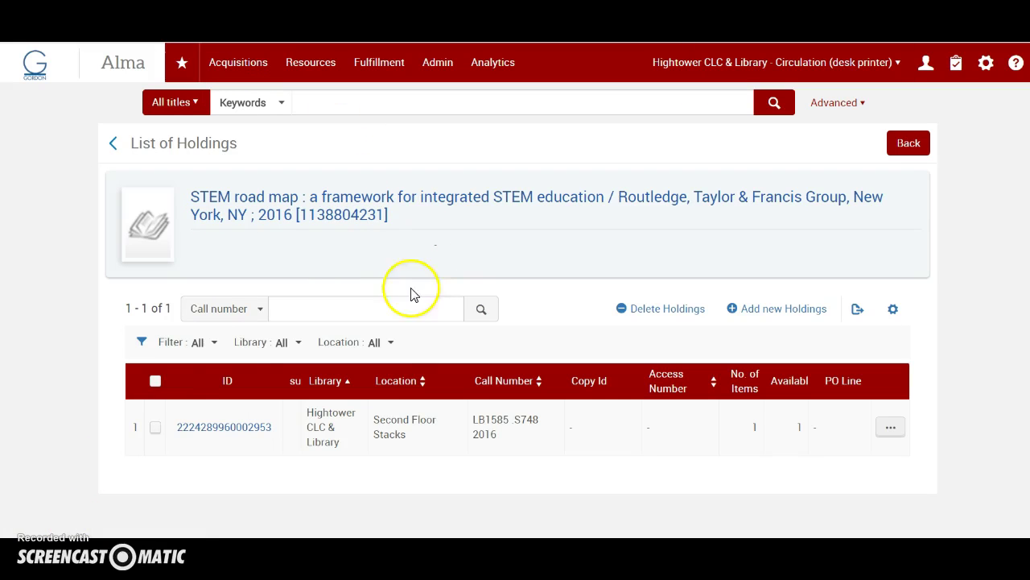
pyautogui.click(20, 531)
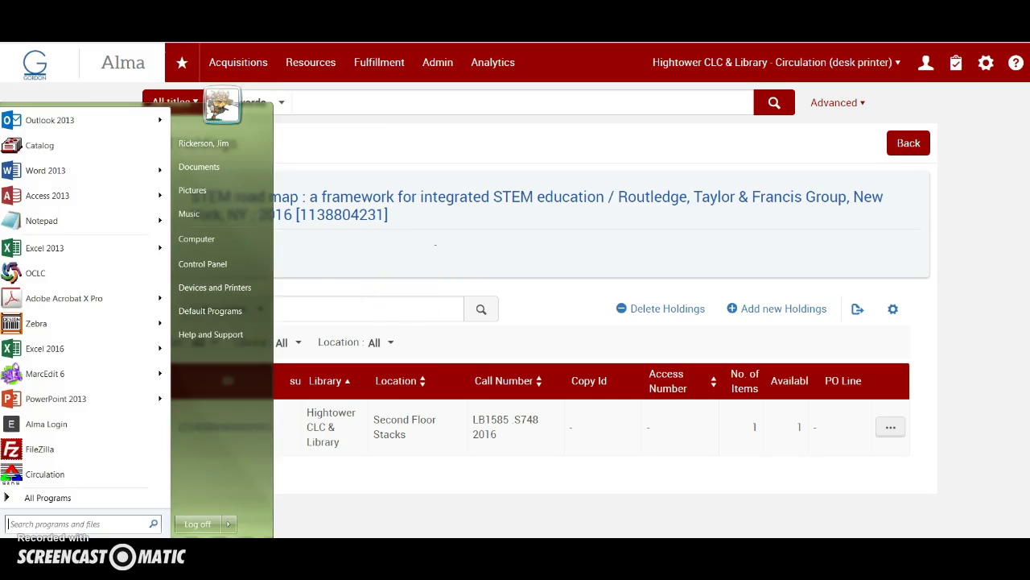
pyautogui.press('Escape')
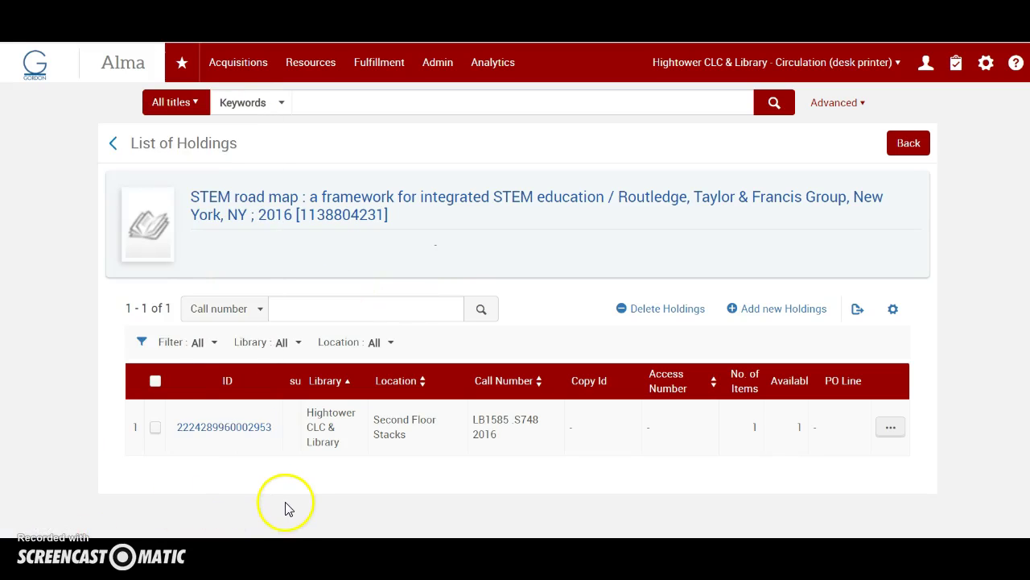
# - Return from the holdings list to the stem road map search results
pyautogui.click(906, 150)
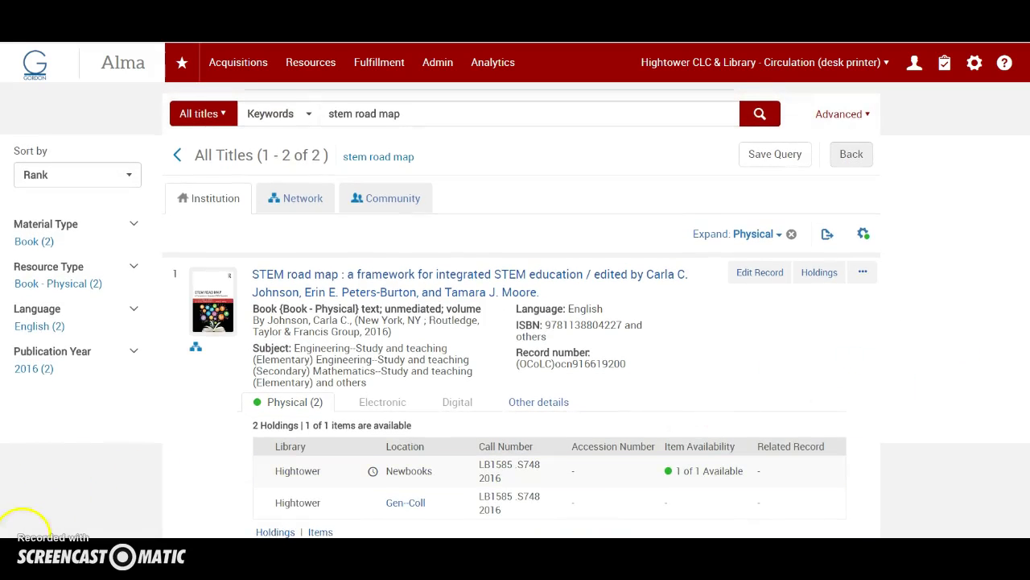
pyautogui.click(22, 556)
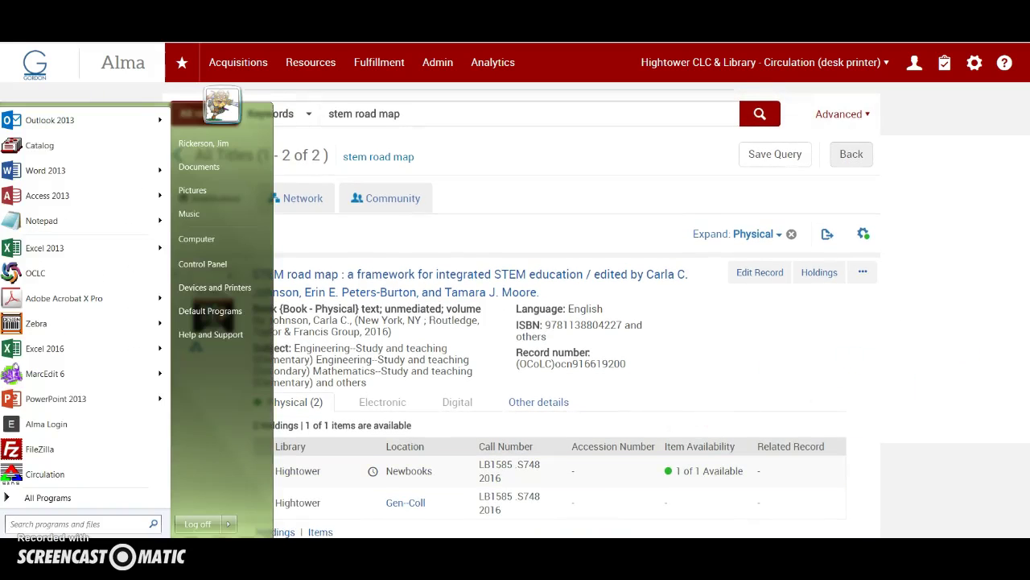
pyautogui.click(366, 211)
pyautogui.click(213, 60)
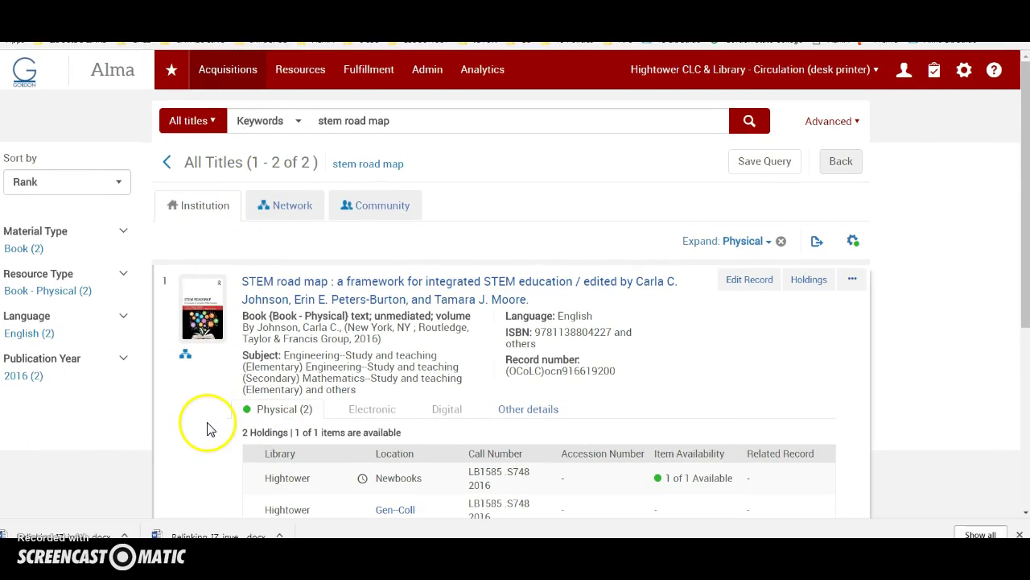
# - Open the second STEM road map title's holdings list and start the Relink action on its holdings record
pyautogui.scroll(-4, 207, 429)
pyautogui.click(266, 493)
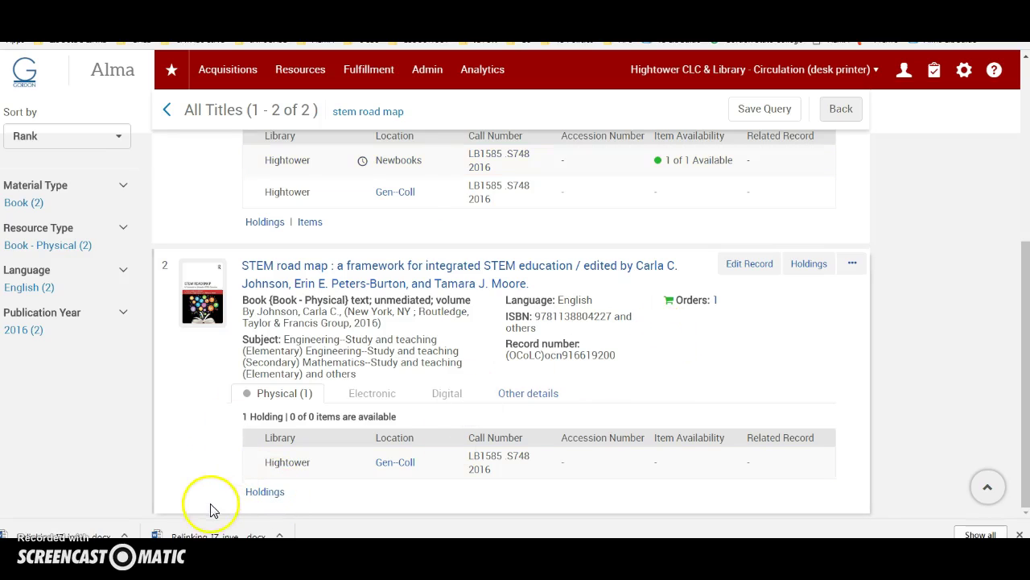
pyautogui.click(264, 492)
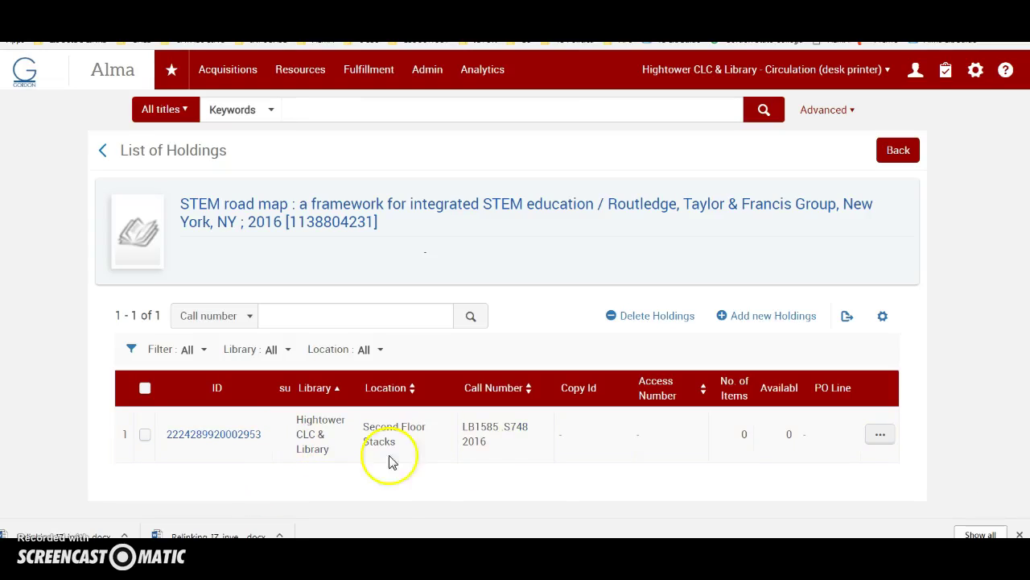
pyautogui.click(872, 439)
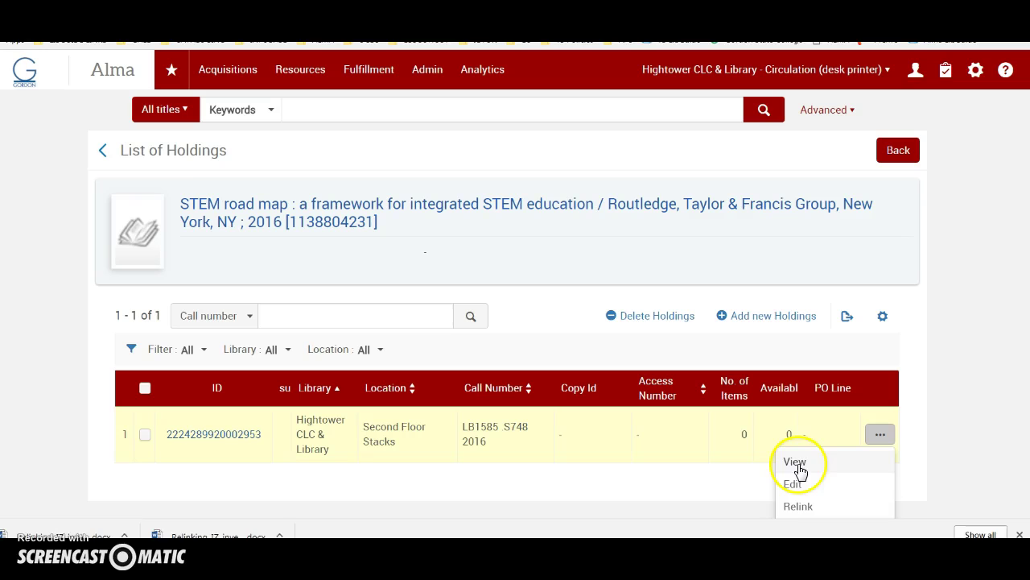
pyautogui.click(799, 509)
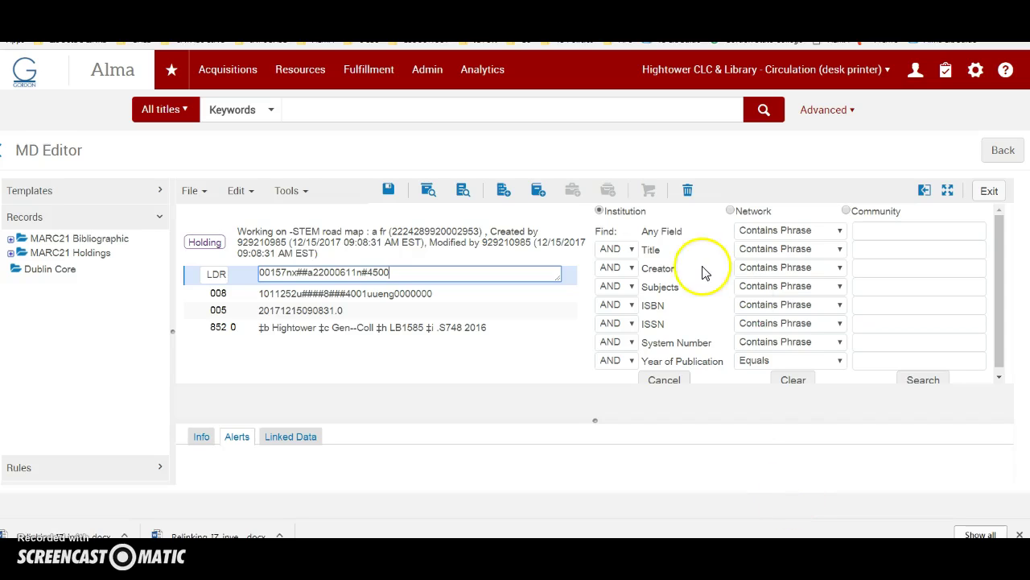
# - Set the relink record search scope to Network
pyautogui.click(730, 212)
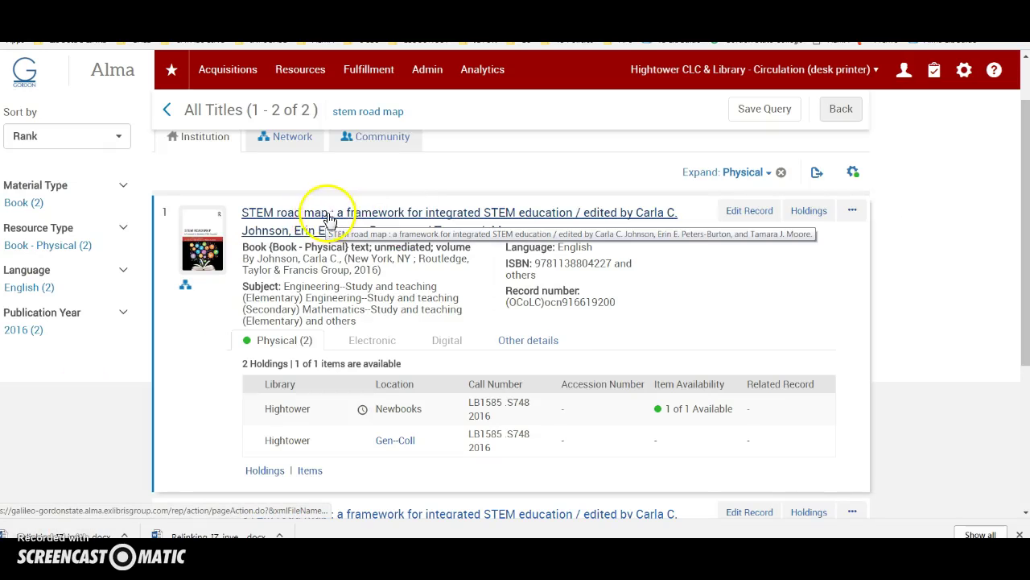
# - Copy the MMS ID from the first STEM road map title's record view and return to the search results
pyautogui.click(307, 218)
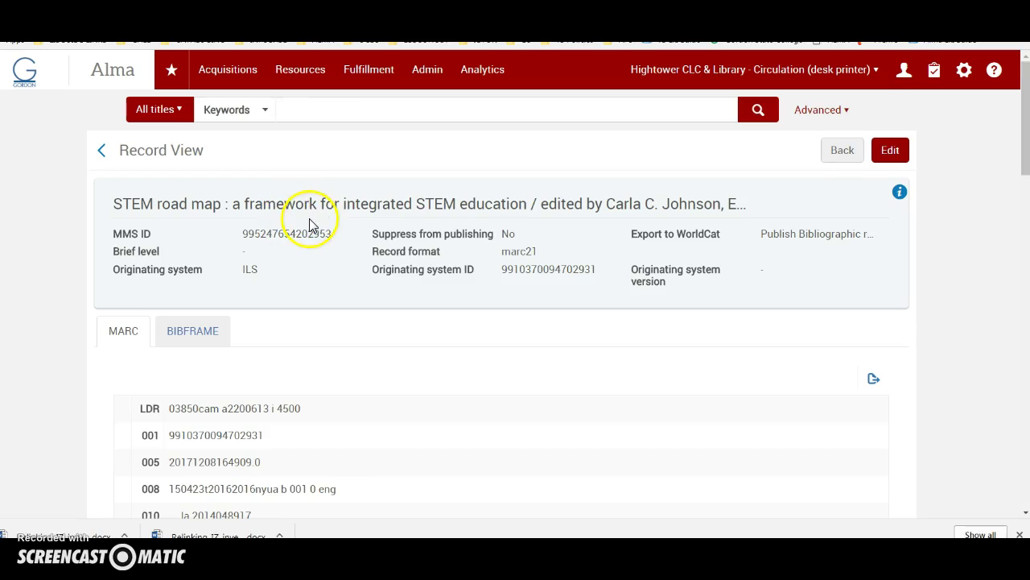
pyautogui.moveTo(242, 233); pyautogui.dragTo(327, 233)
pyautogui.hotkey('ctrl', 'c')
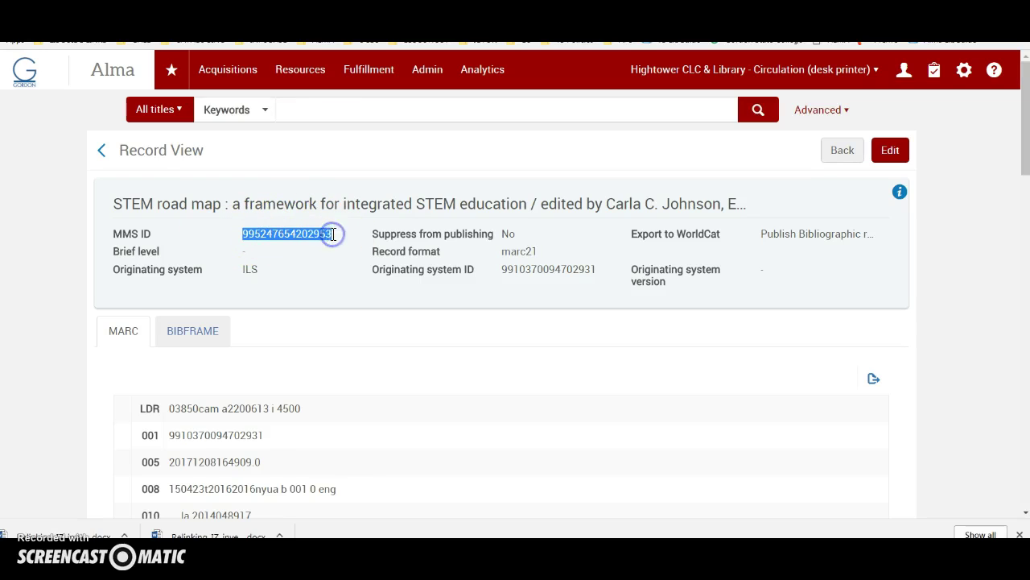
pyautogui.click(842, 150)
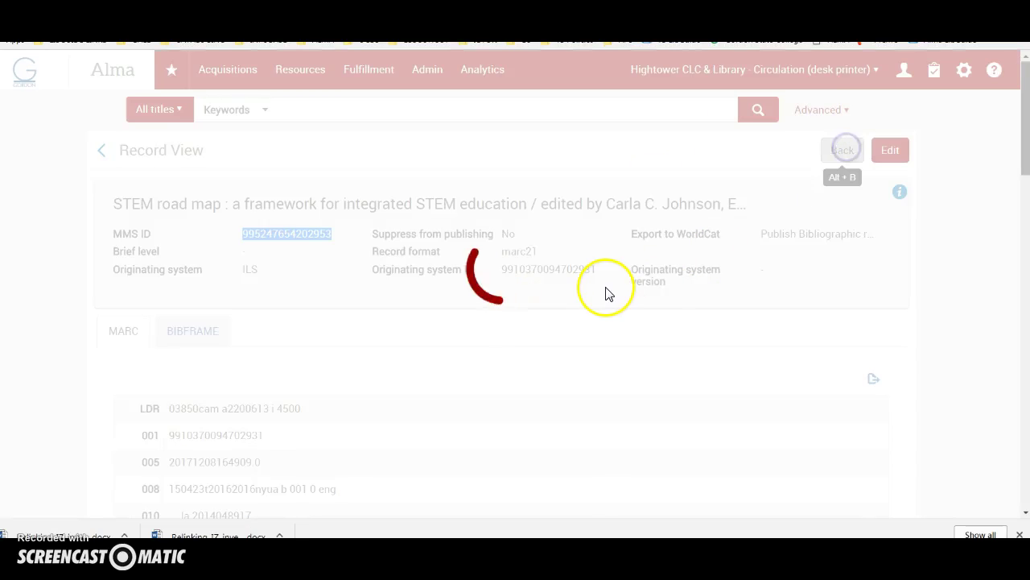
pyautogui.scroll(-3, 605, 287)
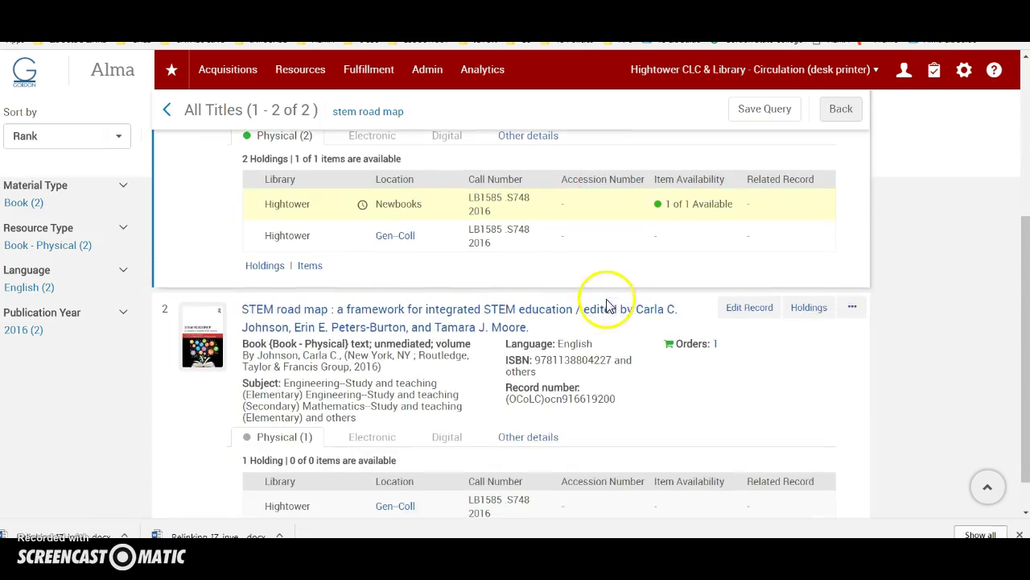
pyautogui.click(267, 490)
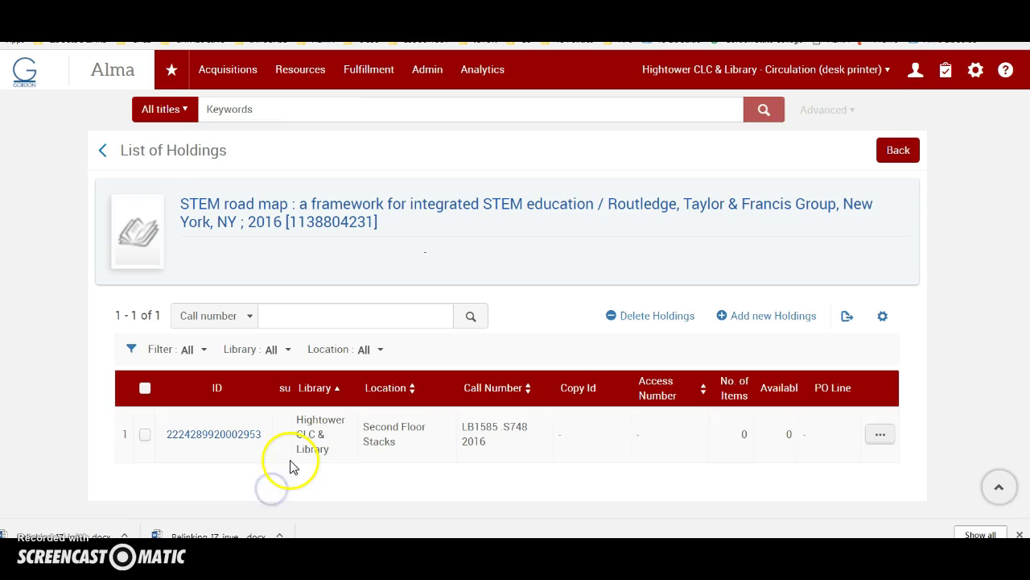
pyautogui.click(879, 434)
pyautogui.click(798, 509)
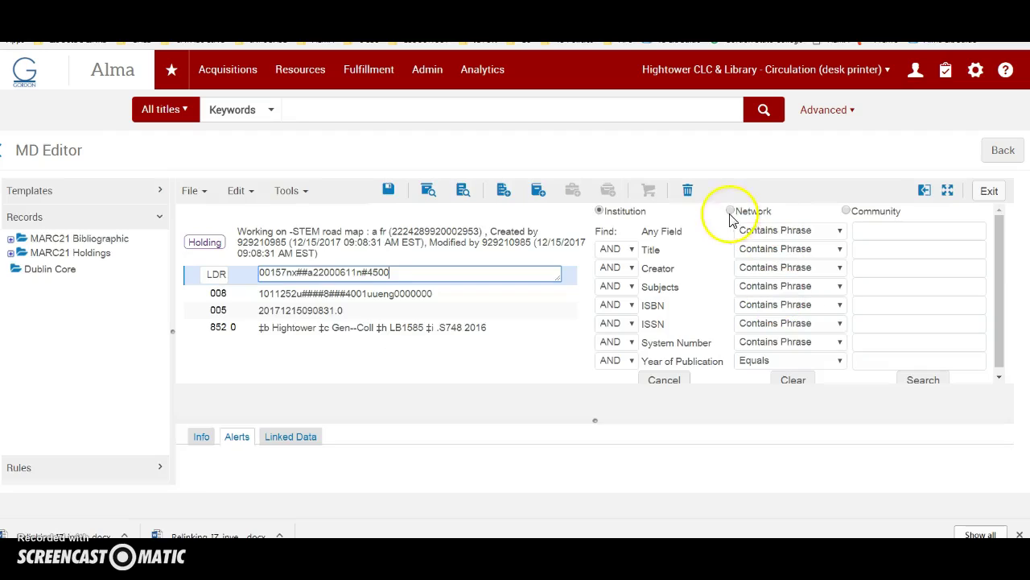
pyautogui.click(730, 210)
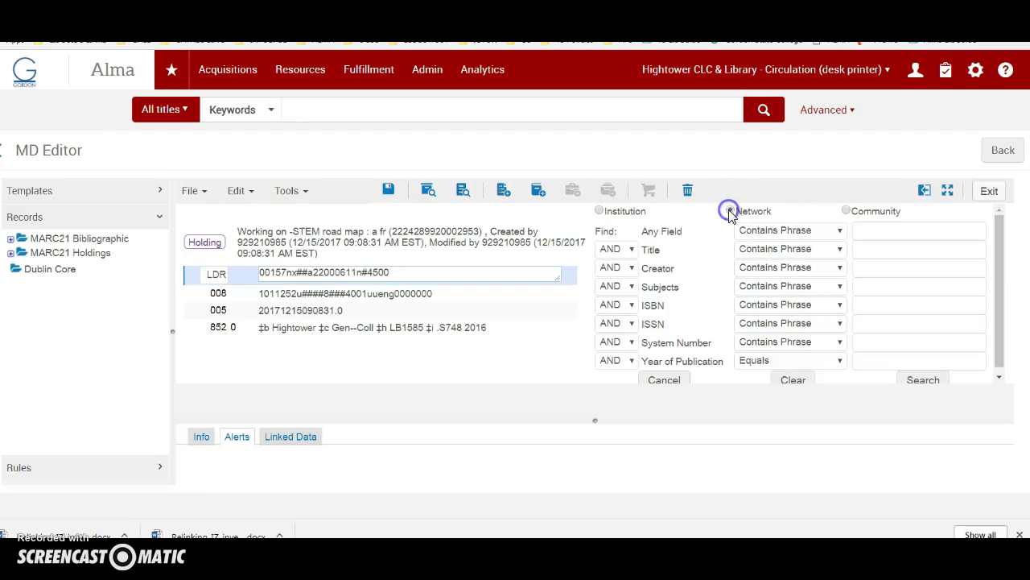
pyautogui.click(869, 232)
pyautogui.rightClick(869, 232)
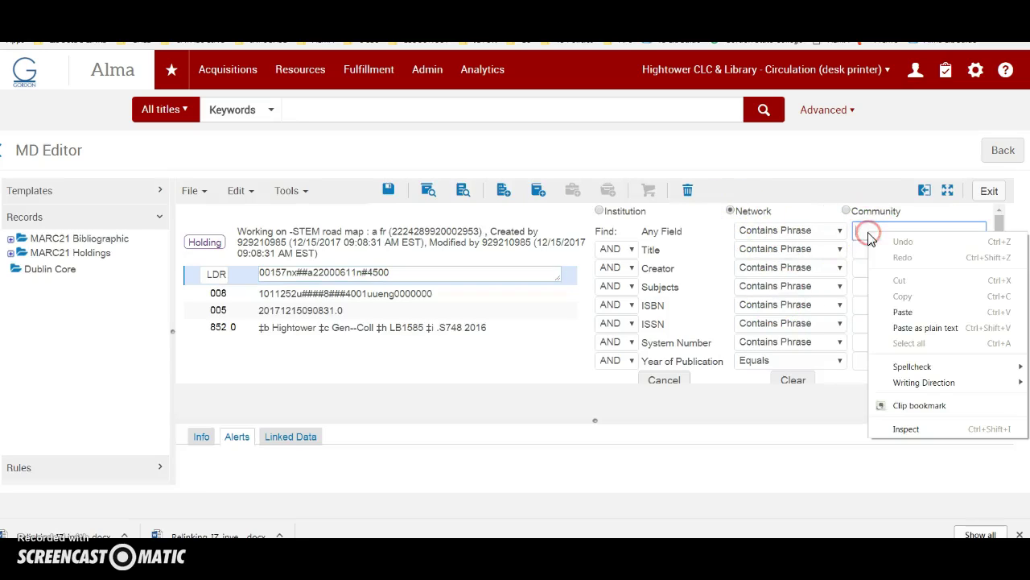
pyautogui.click(902, 315)
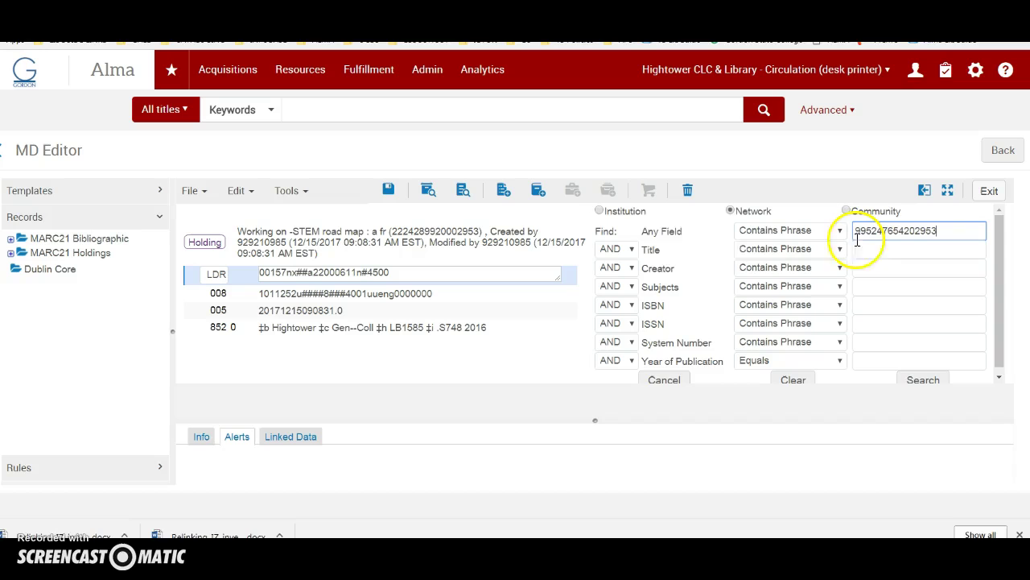
pyautogui.click(923, 379)
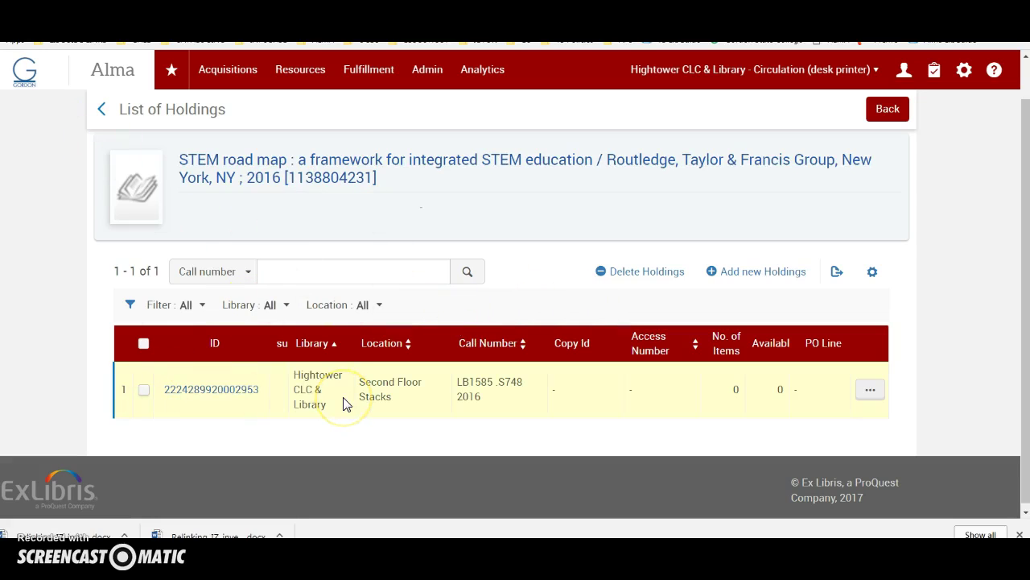
# - Return to the search results, then reopen the second STEM road map title's holdings list and start Relink on its holdings record
pyautogui.click(887, 109)
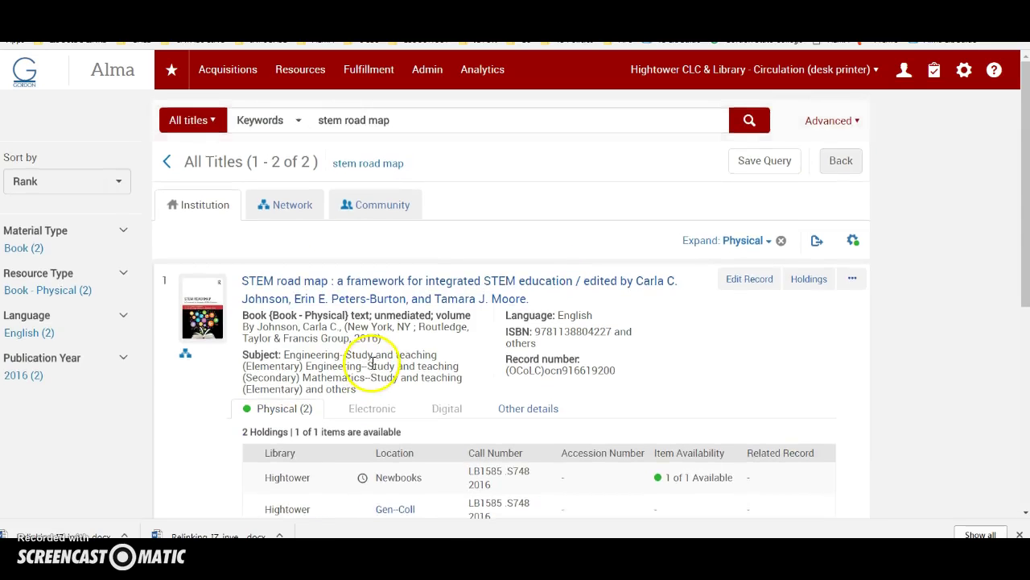
pyautogui.scroll(-5, 271, 409)
pyautogui.click(269, 426)
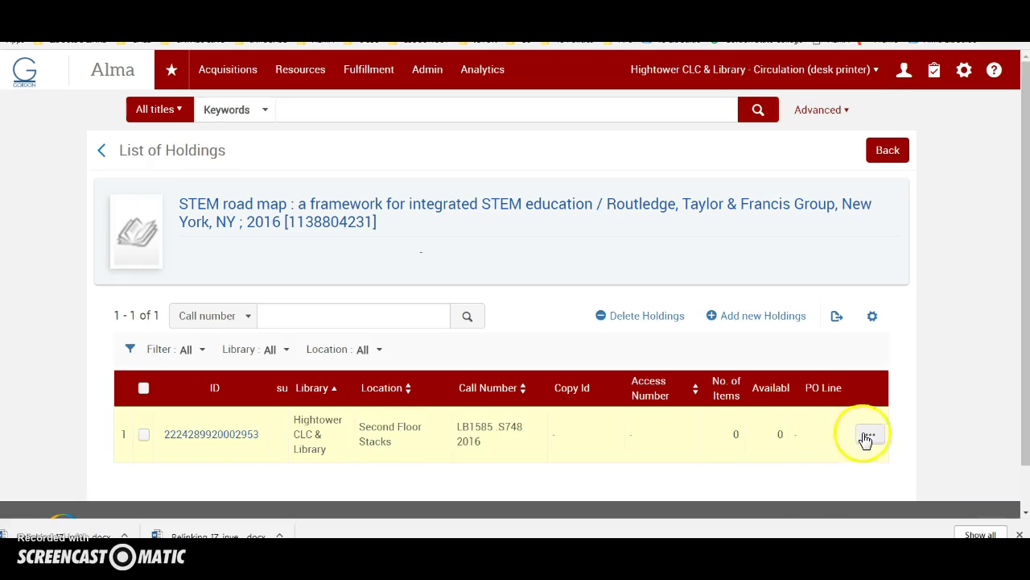
pyautogui.click(868, 436)
pyautogui.click(787, 508)
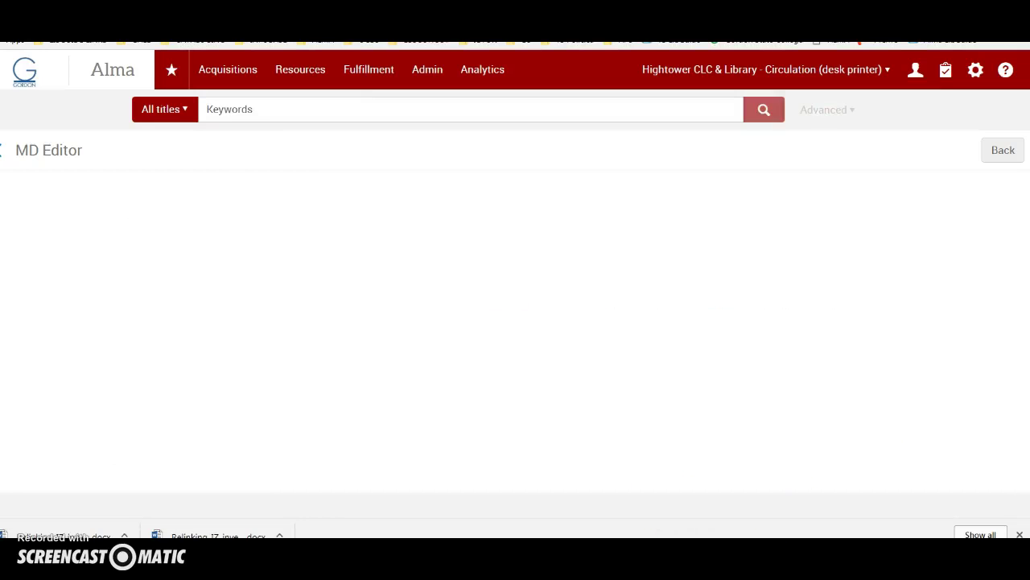
pyautogui.hotkey('alt', 'Tab')
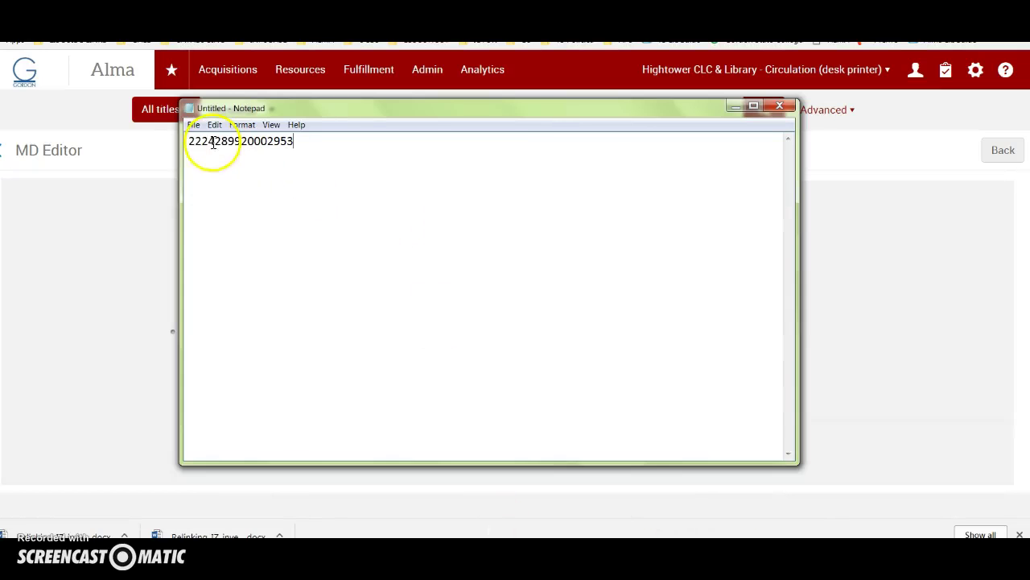
pyautogui.moveTo(190, 142); pyautogui.dragTo(310, 144)
pyautogui.hotkey('ctrl', 'c')
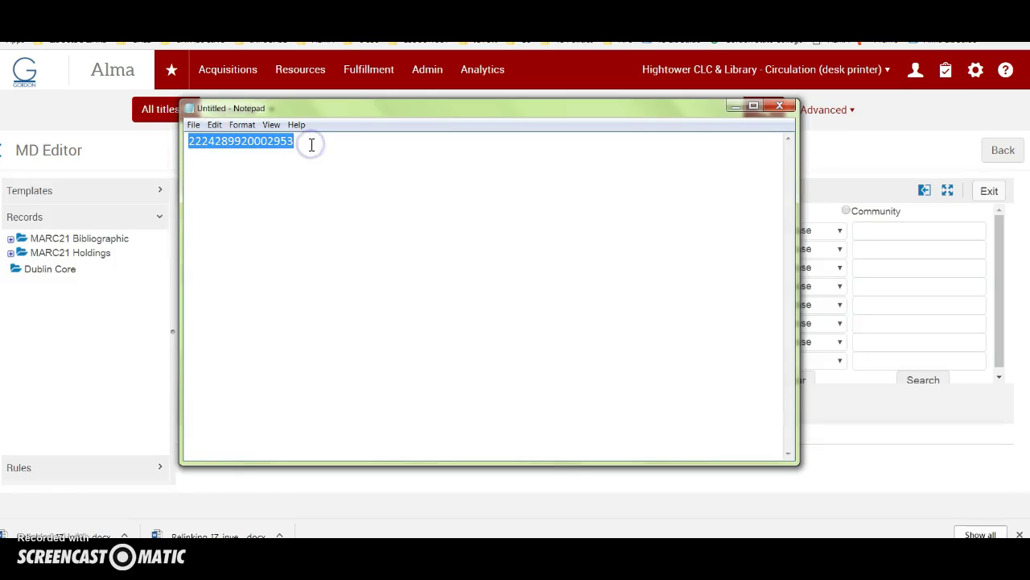
pyautogui.click(733, 106)
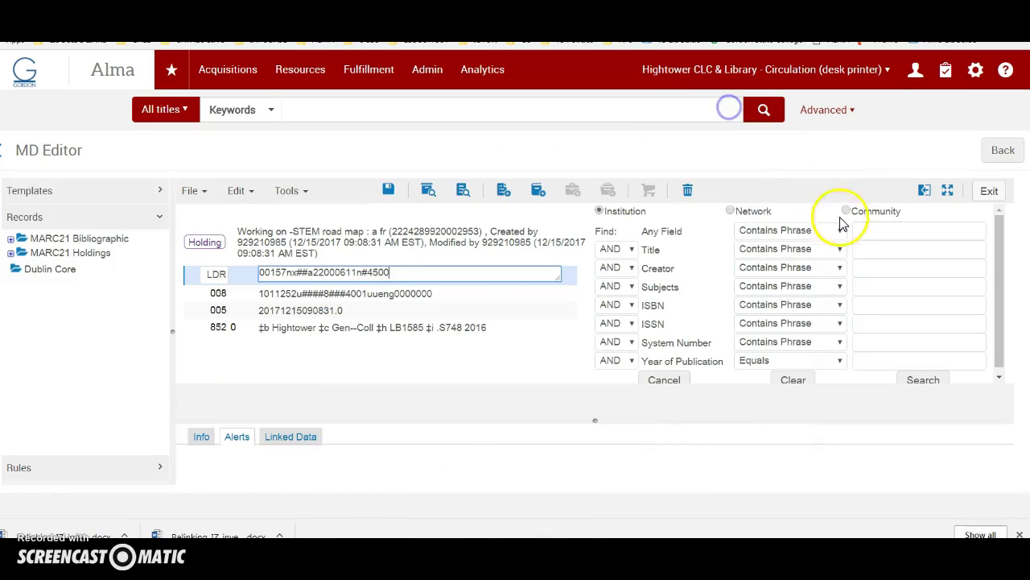
pyautogui.click(871, 229)
pyautogui.rightClick(871, 229)
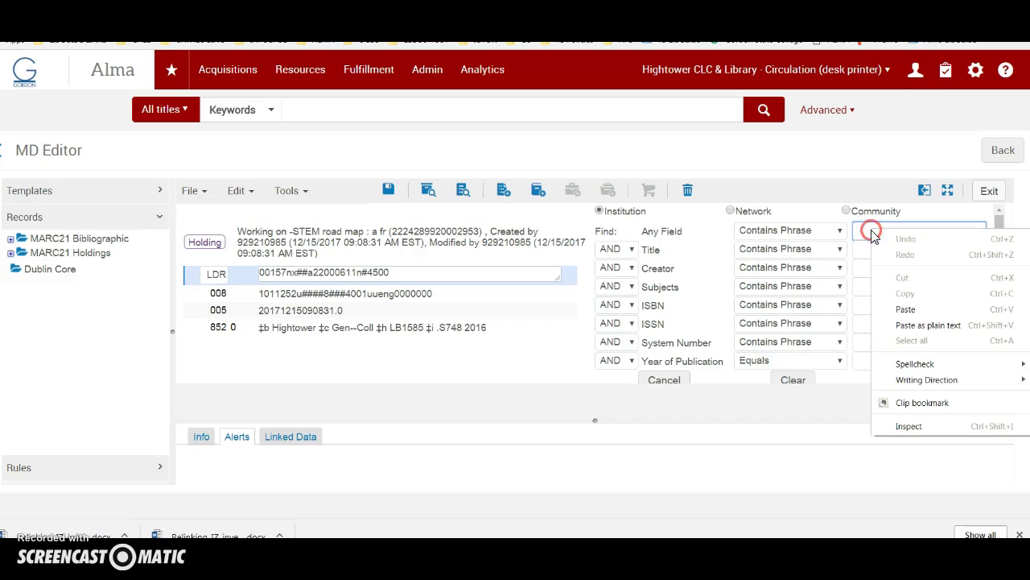
pyautogui.click(912, 306)
pyautogui.click(925, 380)
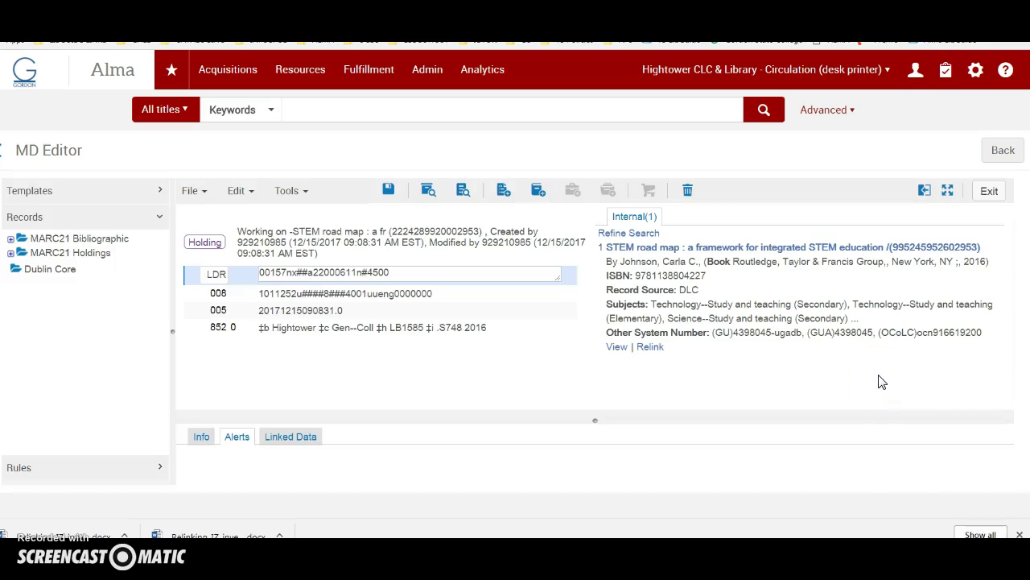
pyautogui.click(1003, 152)
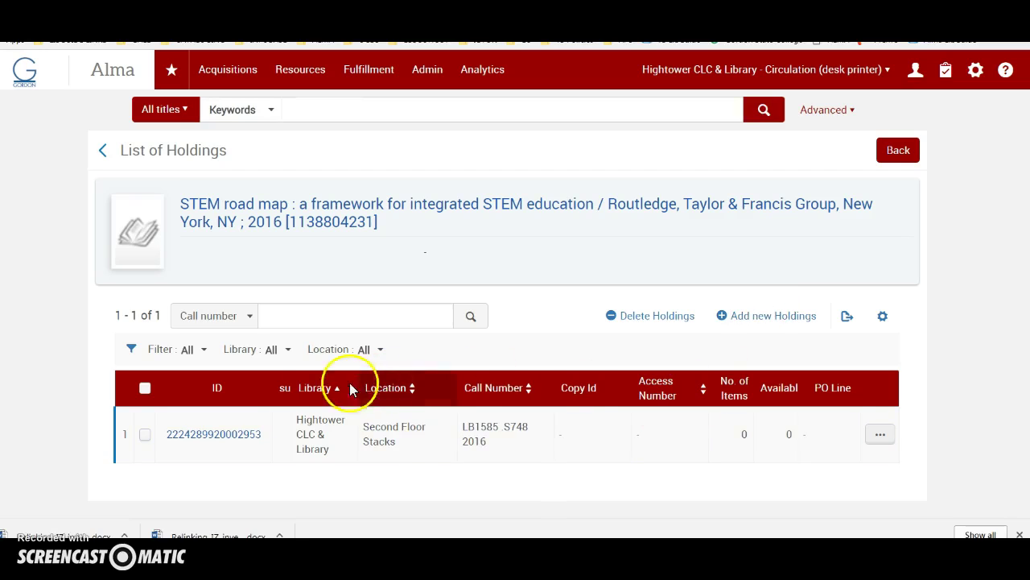
pyautogui.click(880, 435)
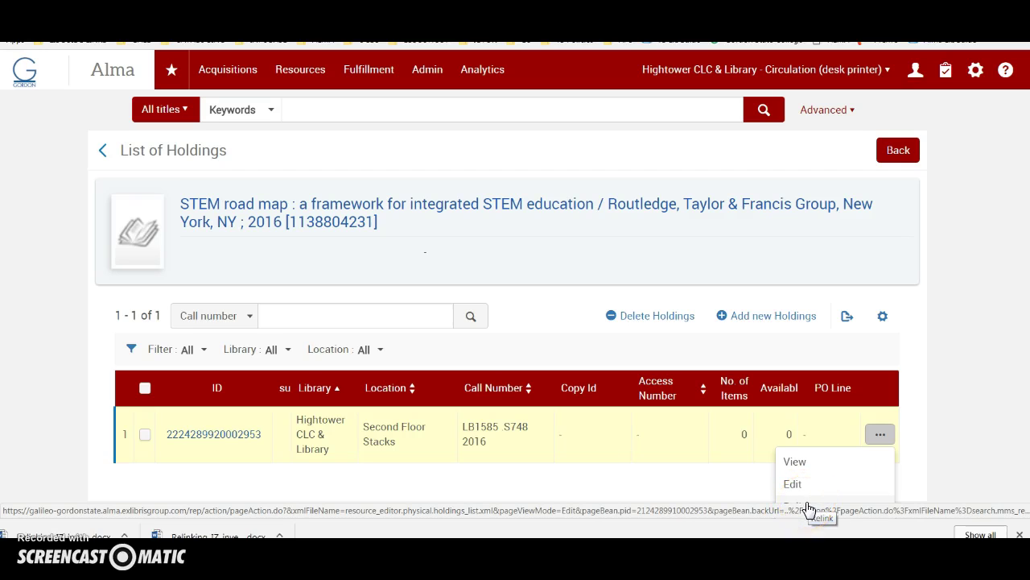
pyautogui.click(808, 507)
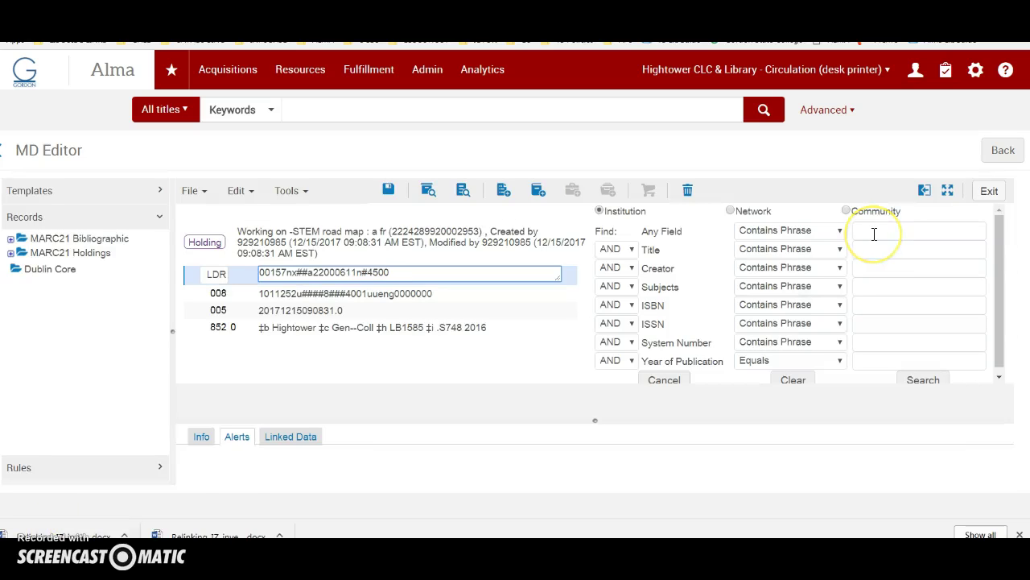
pyautogui.click(875, 233)
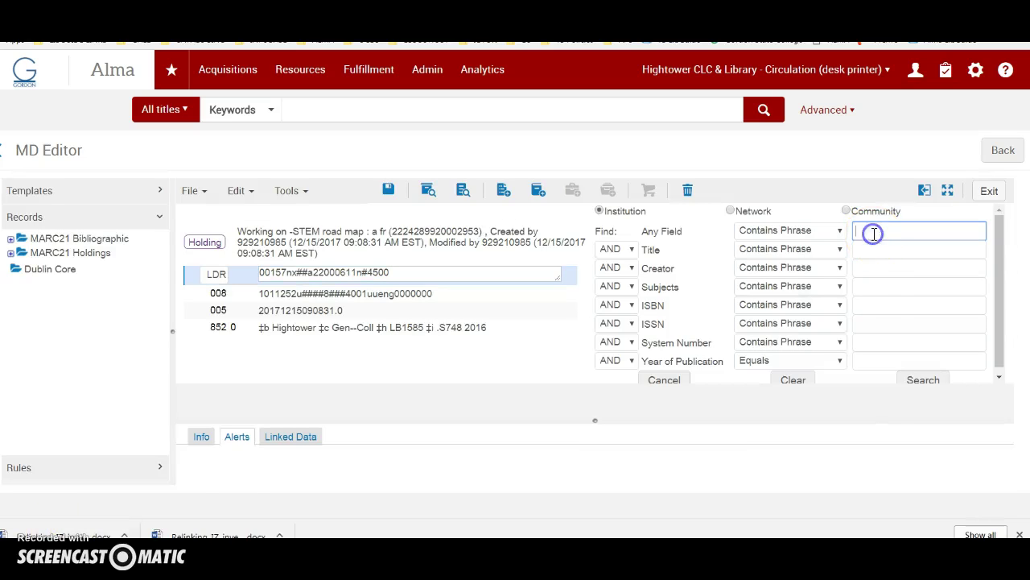
pyautogui.rightClick(874, 234)
pyautogui.click(909, 313)
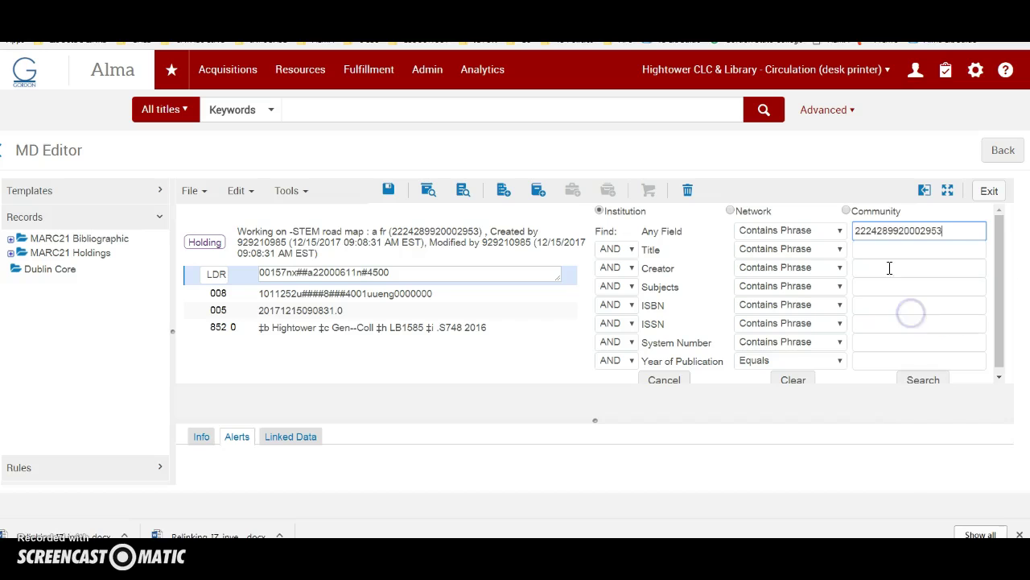
pyautogui.click(919, 380)
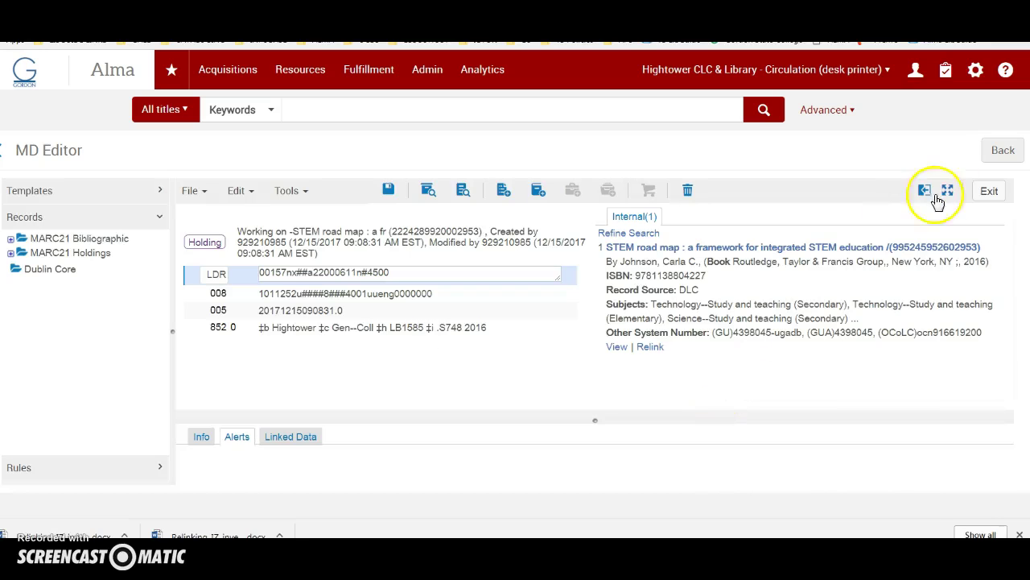
pyautogui.click(1003, 150)
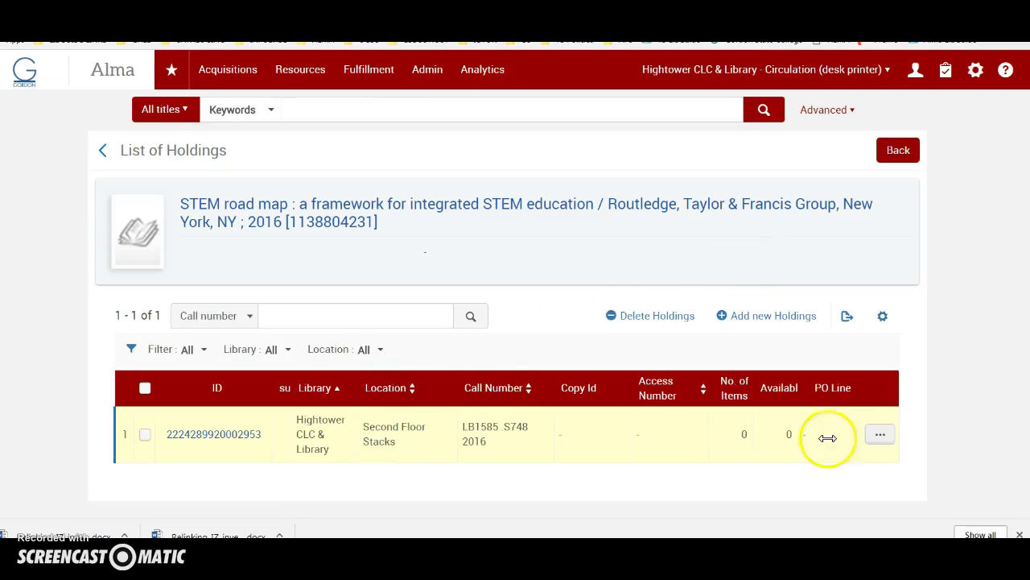
pyautogui.click(880, 435)
pyautogui.click(797, 501)
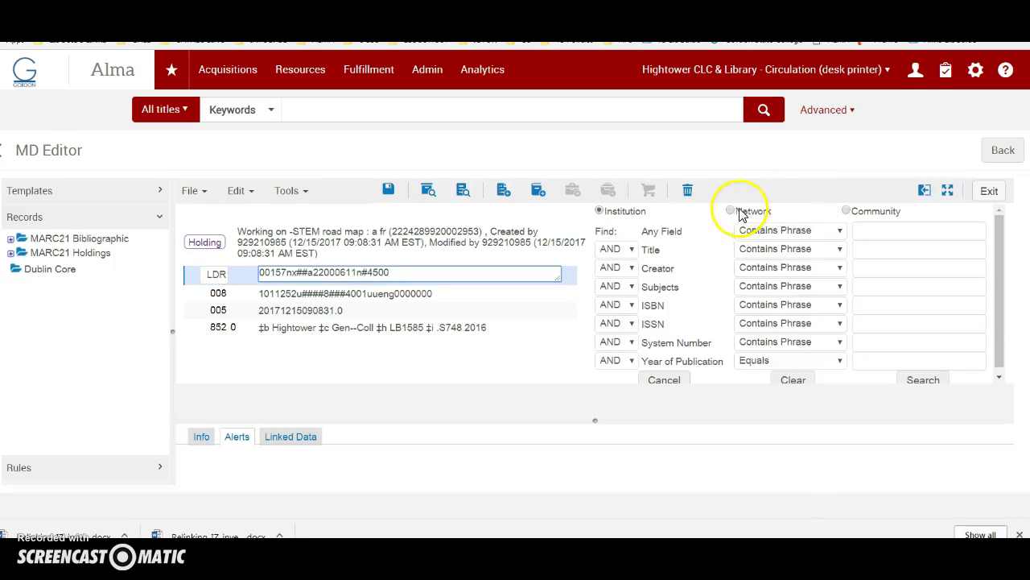
pyautogui.click(731, 211)
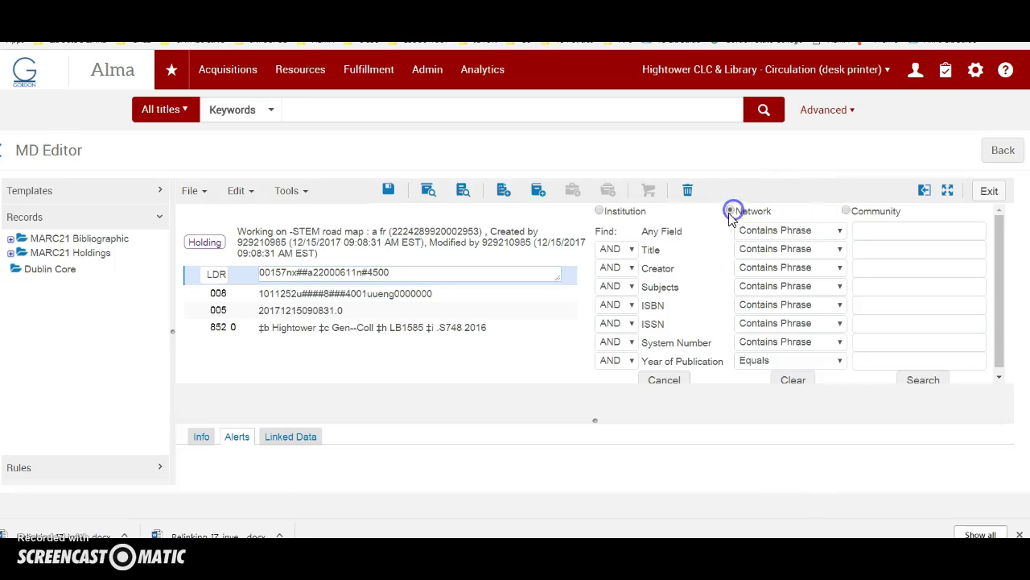
pyautogui.rightClick(862, 230)
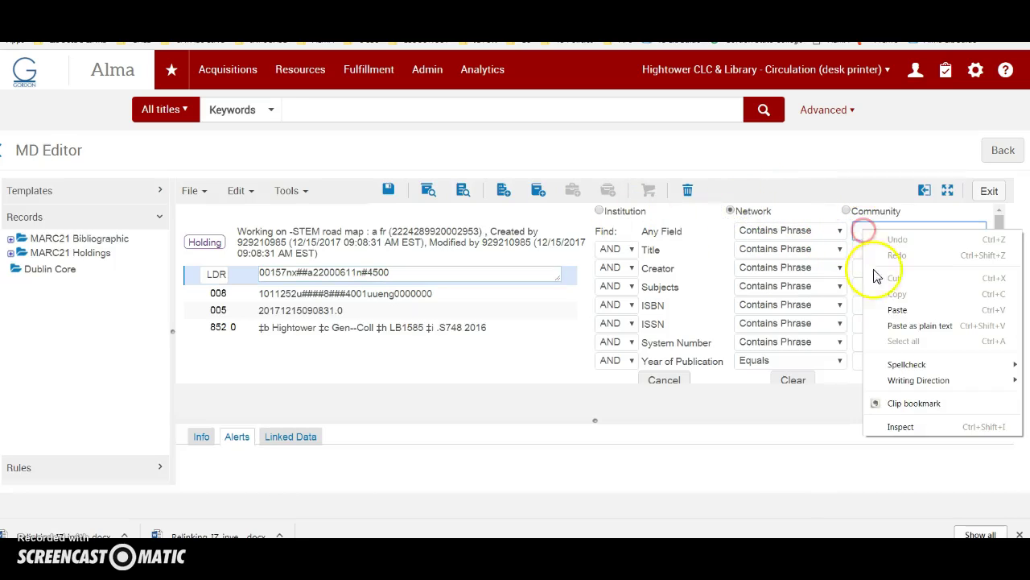
pyautogui.click(895, 310)
pyautogui.click(920, 379)
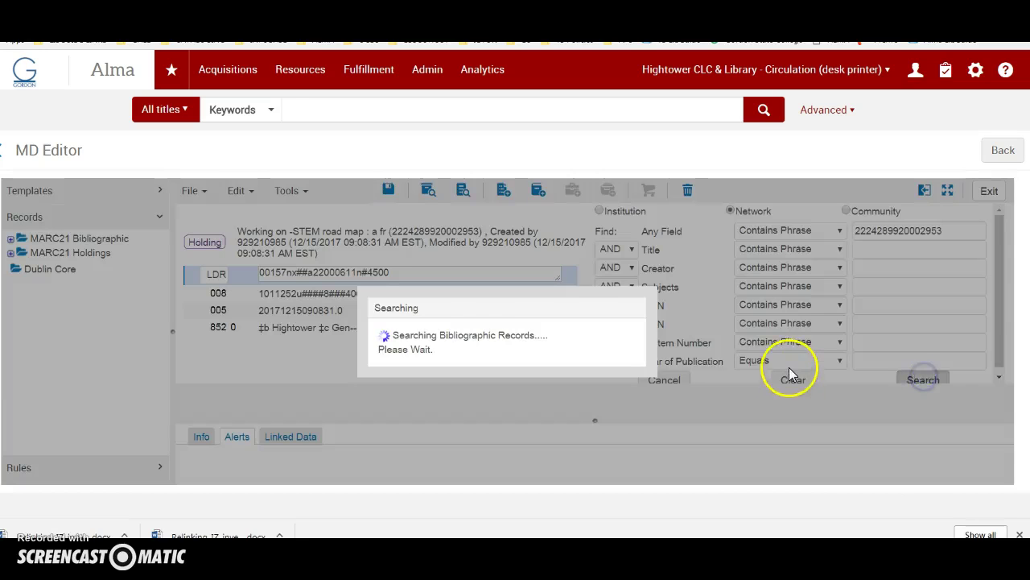
pyautogui.click(1006, 151)
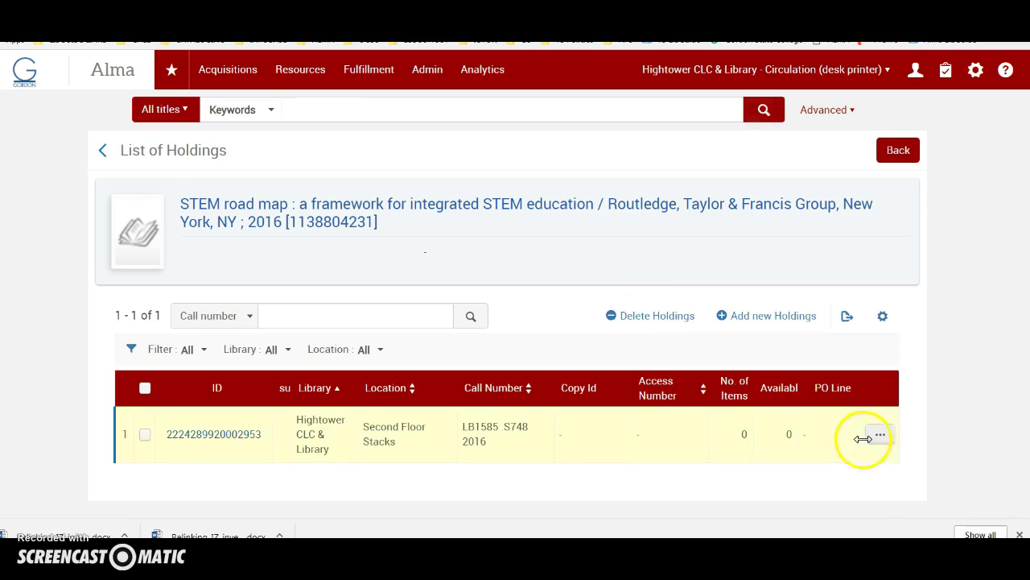
pyautogui.click(874, 435)
pyautogui.click(797, 504)
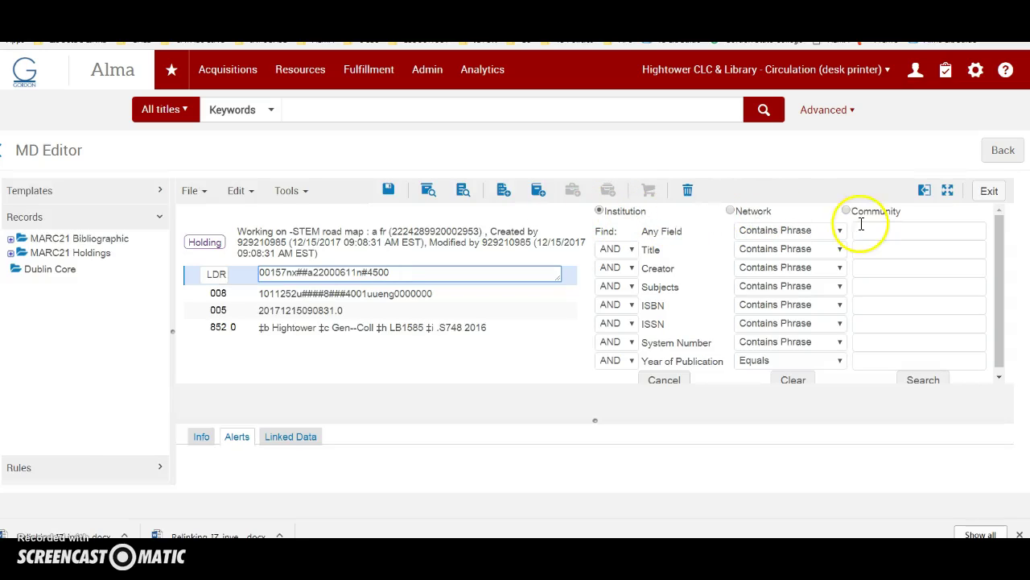
pyautogui.click(883, 229)
pyautogui.rightClick(884, 229)
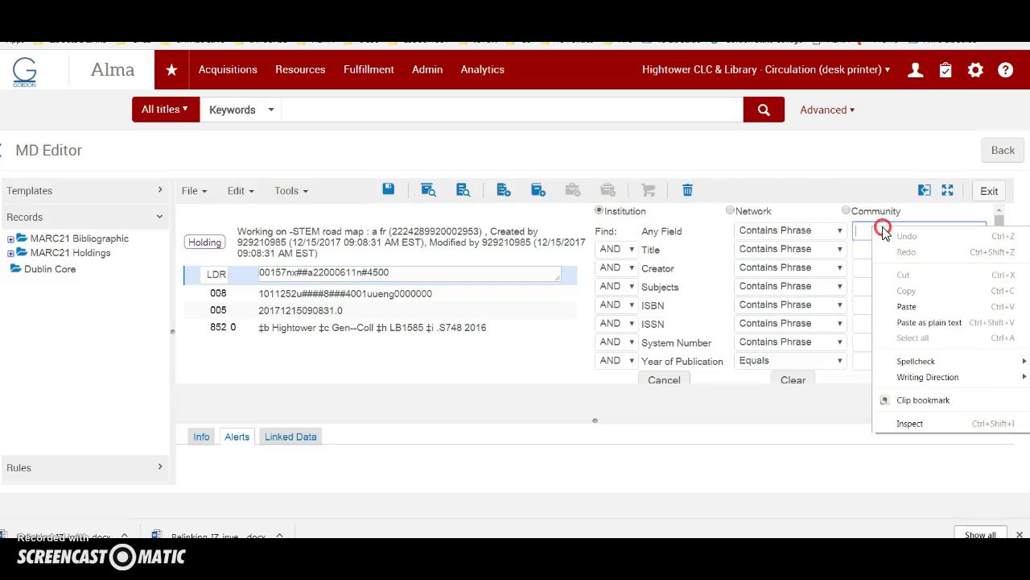
pyautogui.click(907, 307)
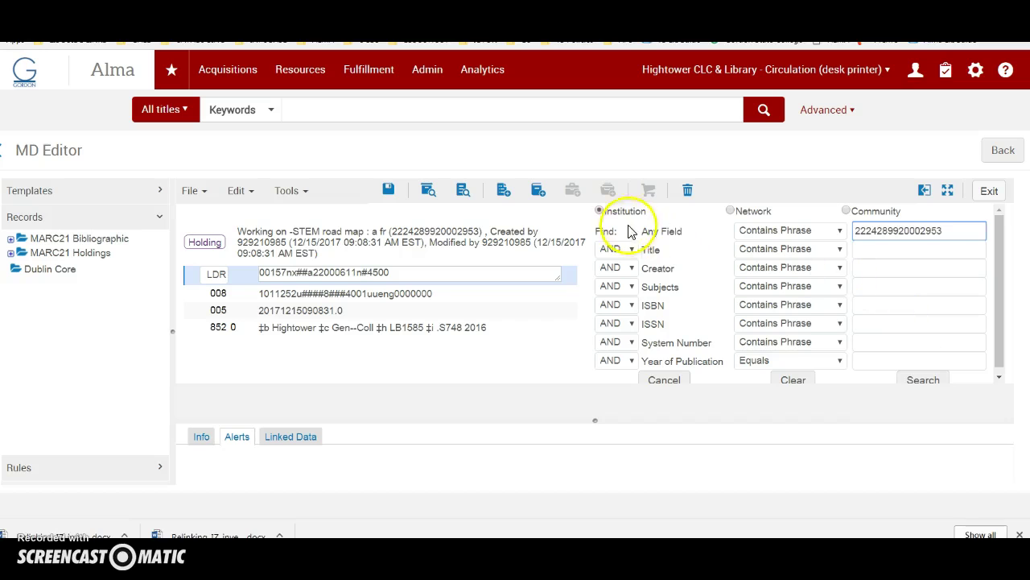
pyautogui.click(923, 382)
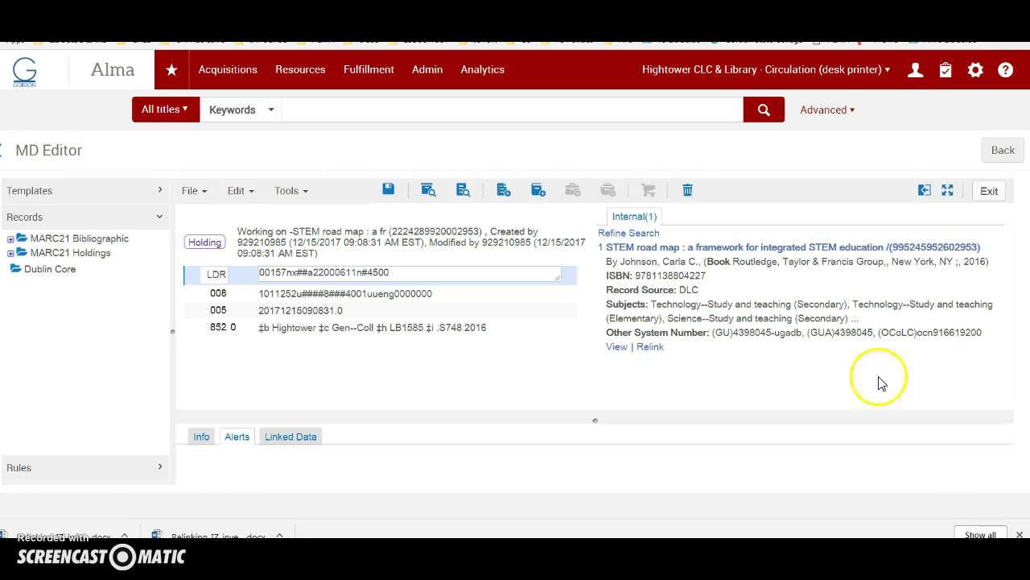
pyautogui.click(652, 347)
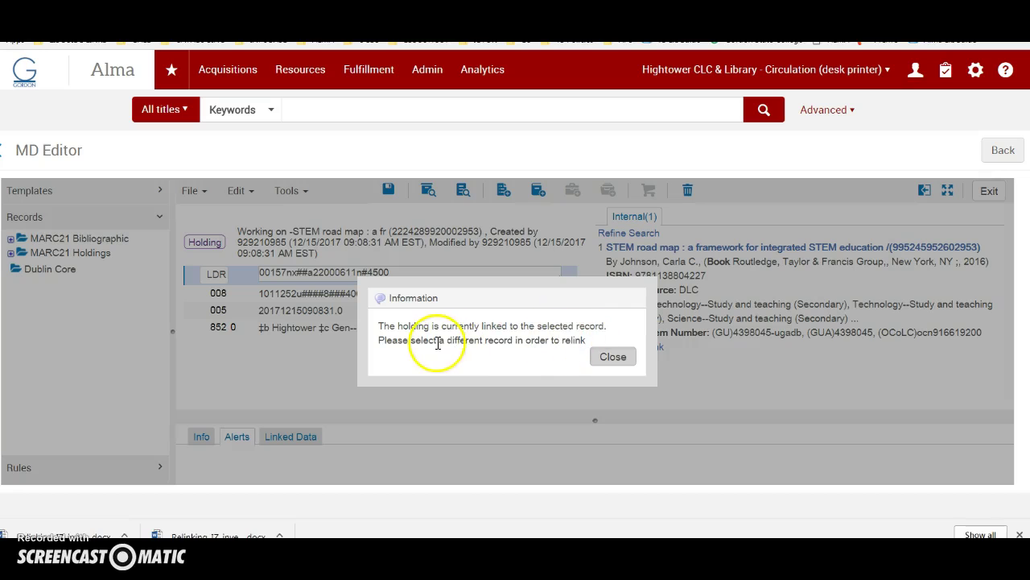
pyautogui.click(613, 357)
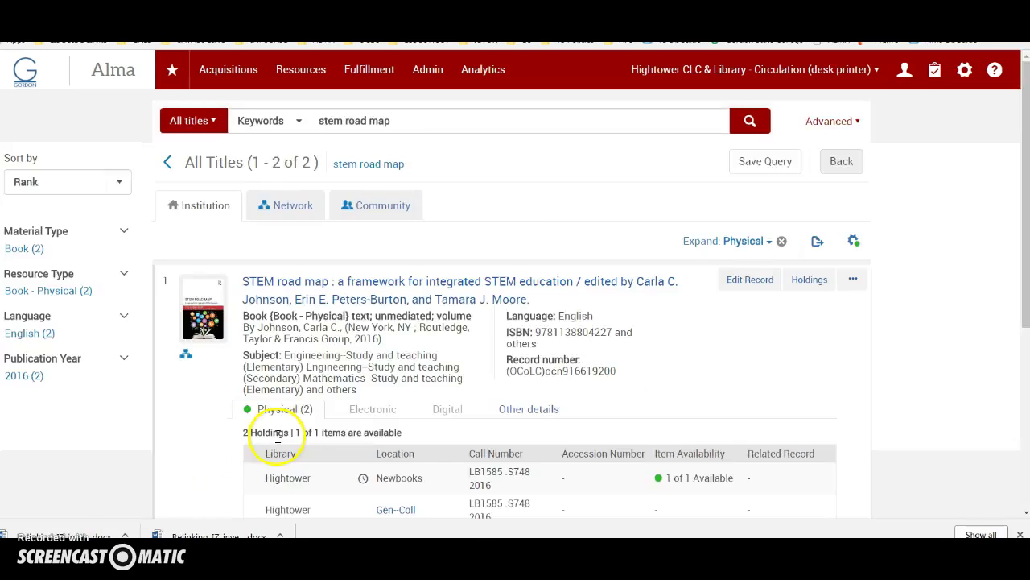
pyautogui.scroll(-3, 311, 421)
pyautogui.click(268, 402)
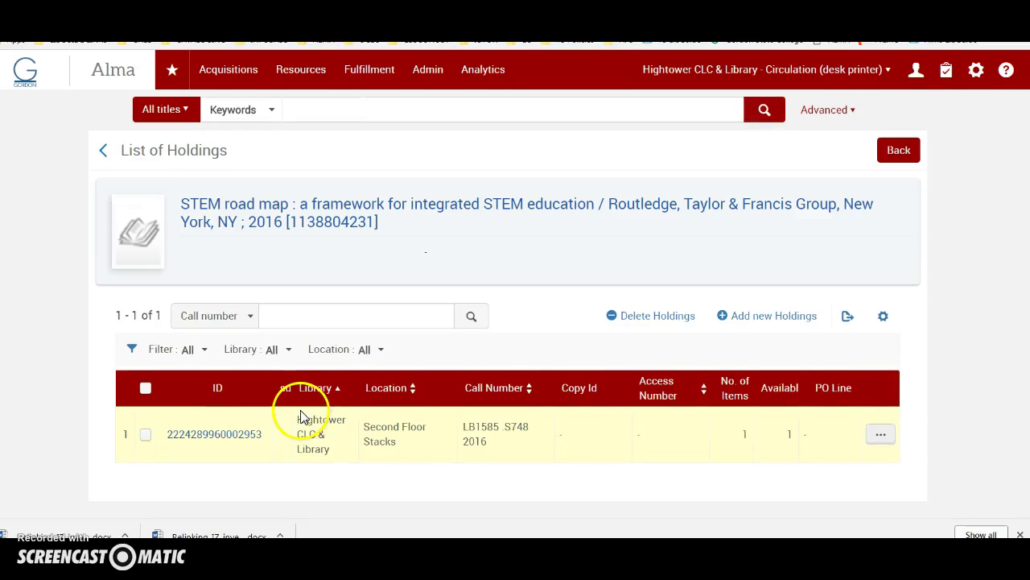
pyautogui.click(881, 434)
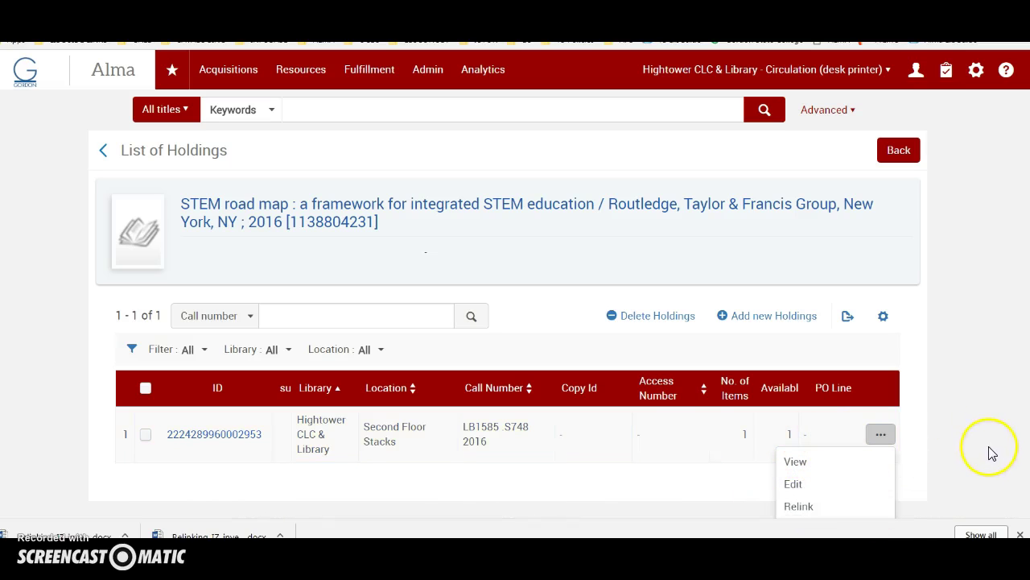
pyautogui.click(803, 506)
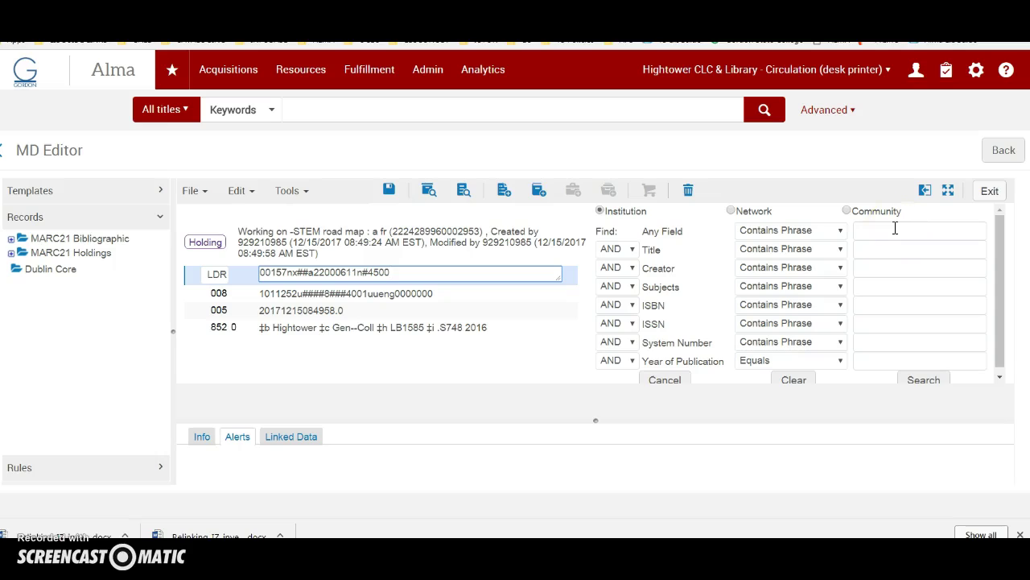
pyautogui.click(885, 250)
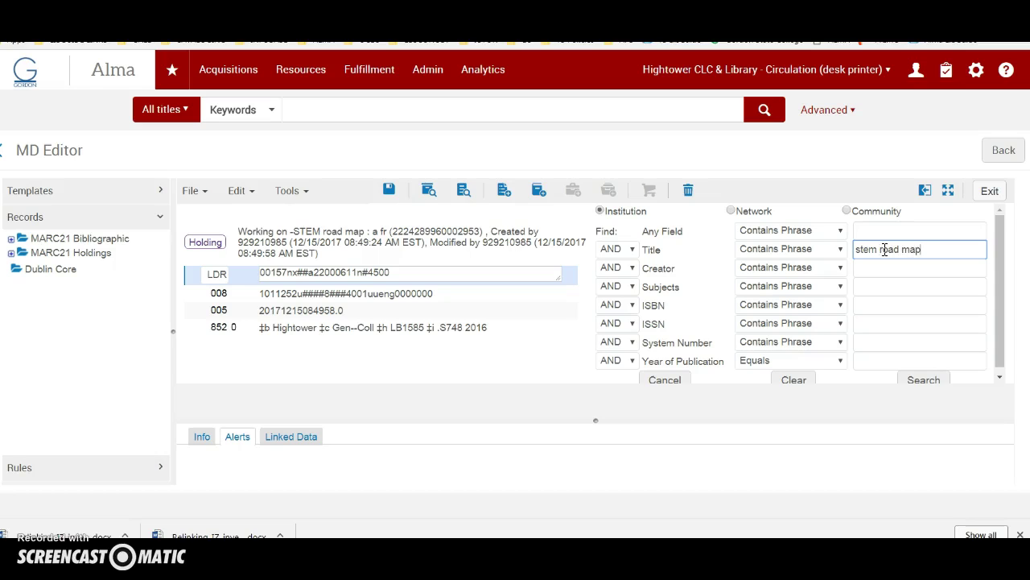
pyautogui.click(926, 378)
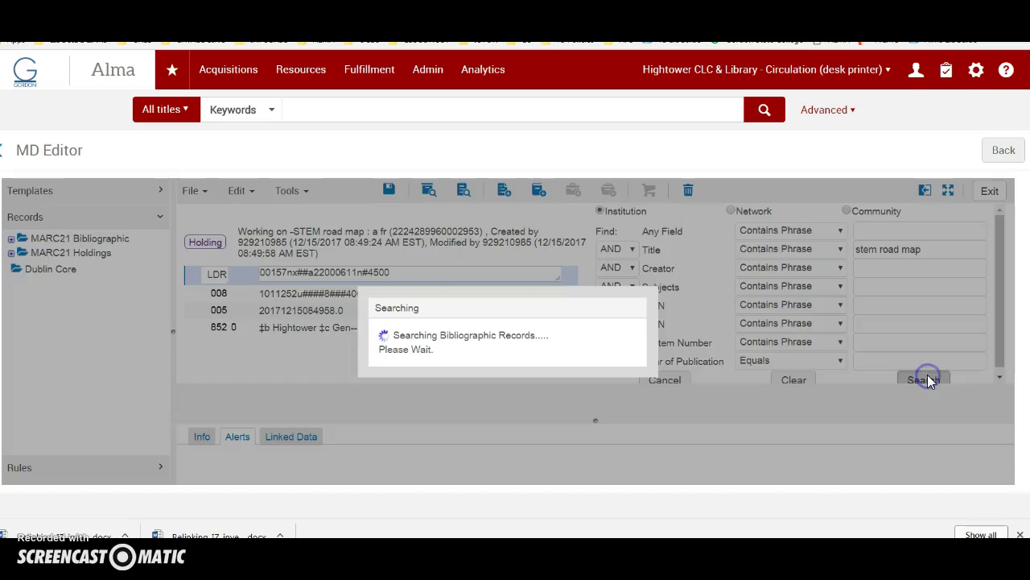
pyautogui.scroll(-3, 891, 334)
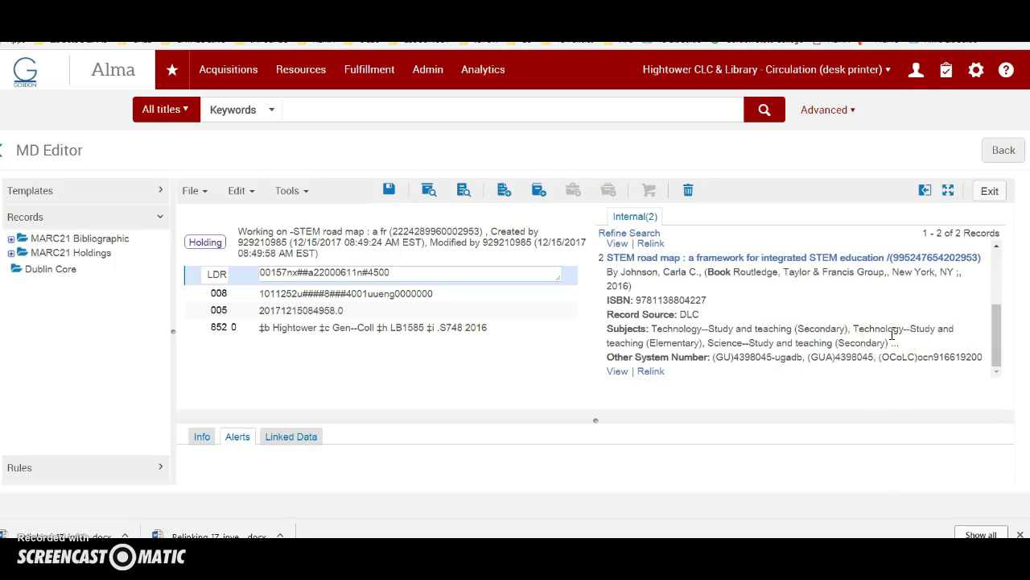
pyautogui.scroll(1, 841, 290)
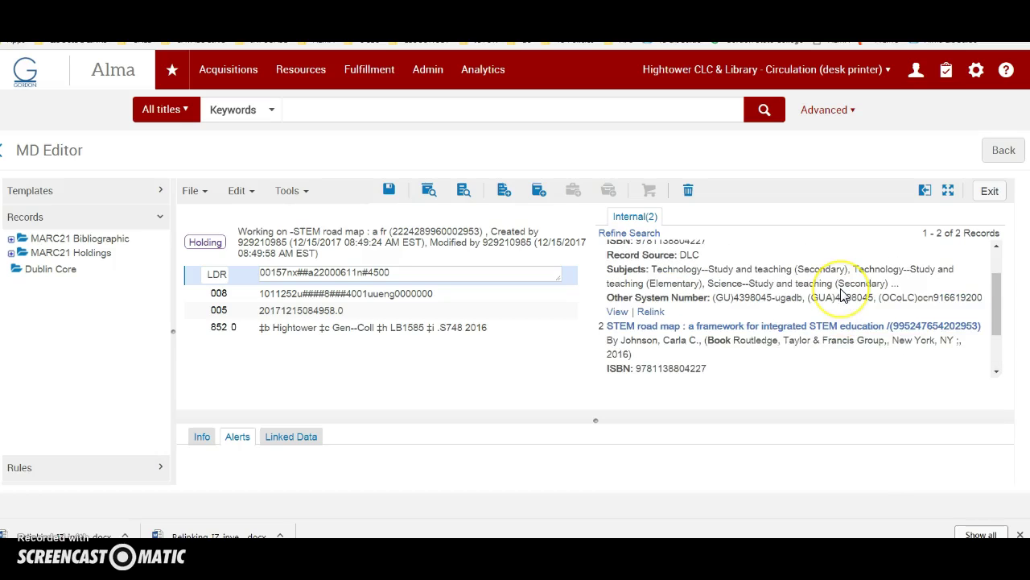
pyautogui.scroll(2, 841, 294)
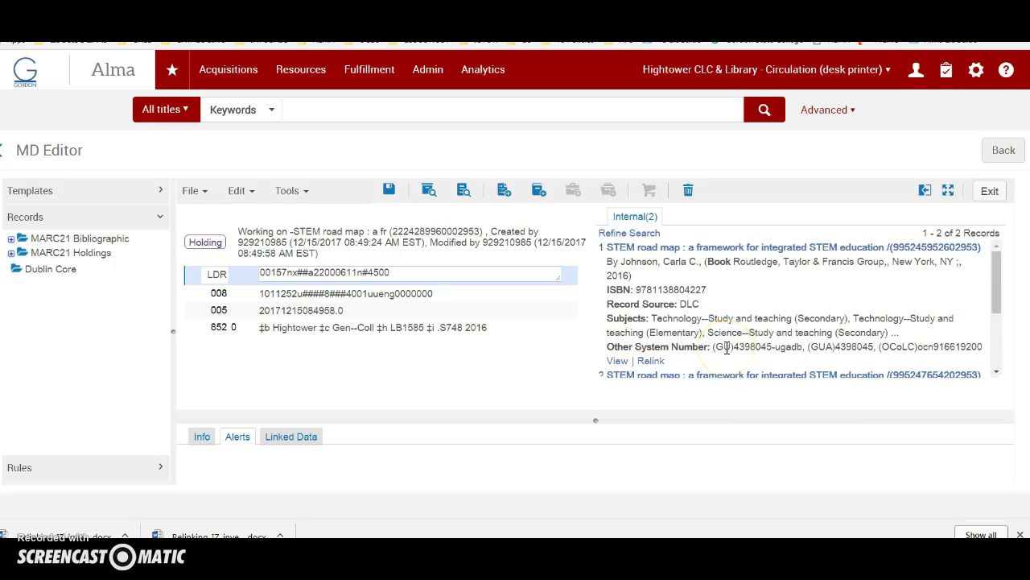
pyautogui.scroll(-2, 727, 347)
pyautogui.scroll(-2, 727, 347)
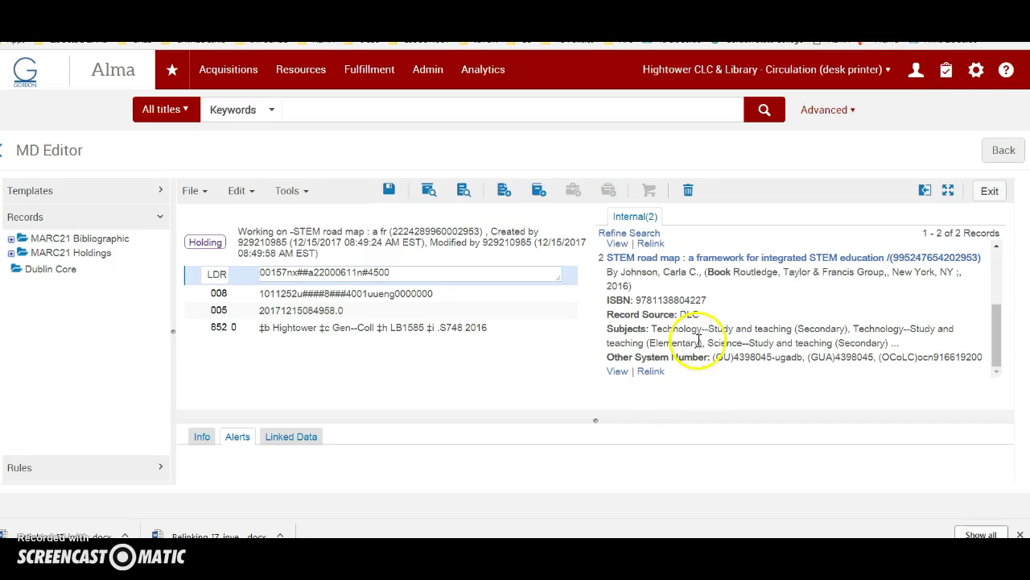
pyautogui.click(651, 371)
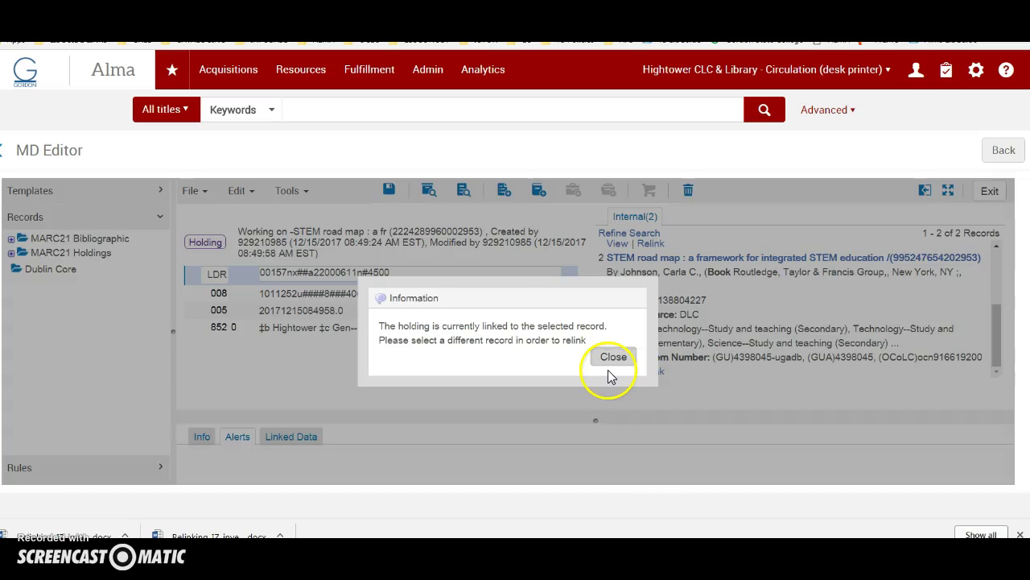
pyautogui.click(617, 357)
pyautogui.scroll(3, 644, 354)
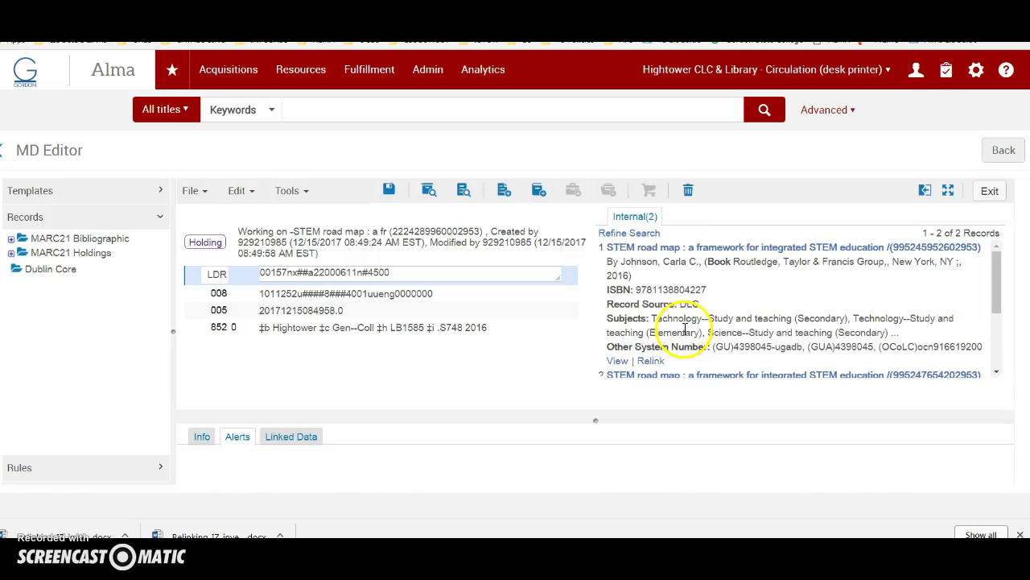
pyautogui.click(651, 363)
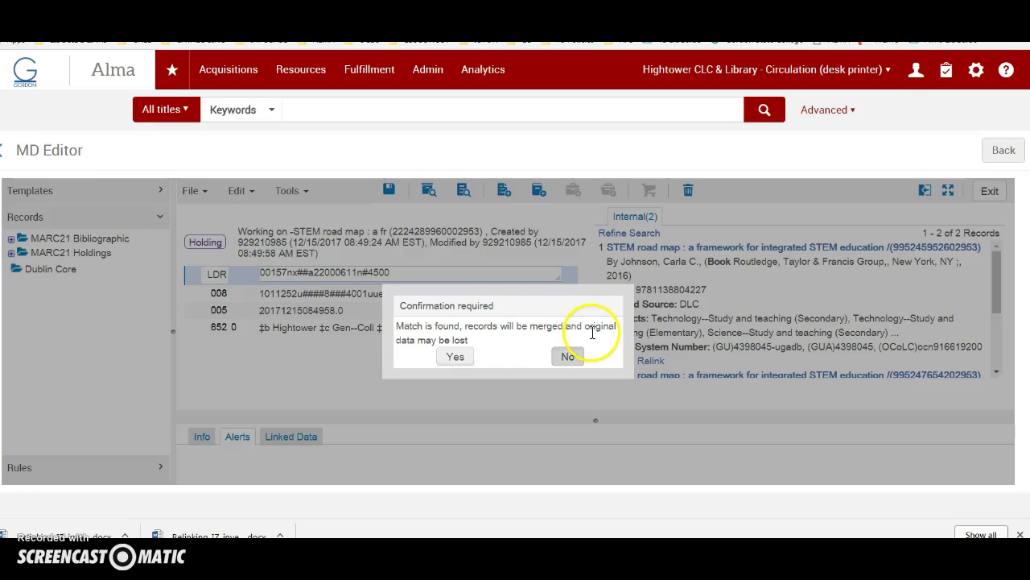
pyautogui.click(455, 357)
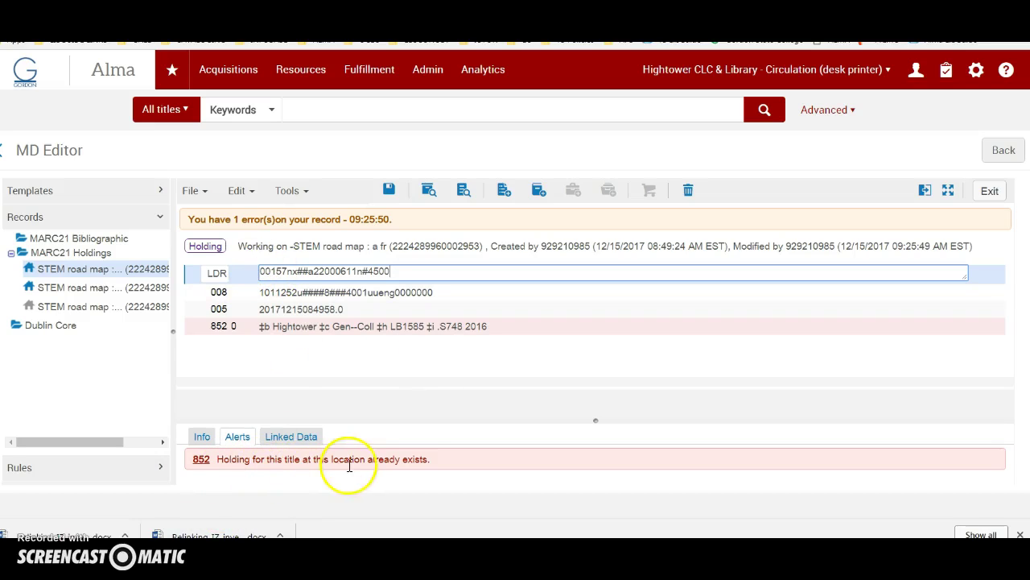
# - Return to the stem road map title results and check the physical holdings listed under both titles
pyautogui.click(1002, 150)
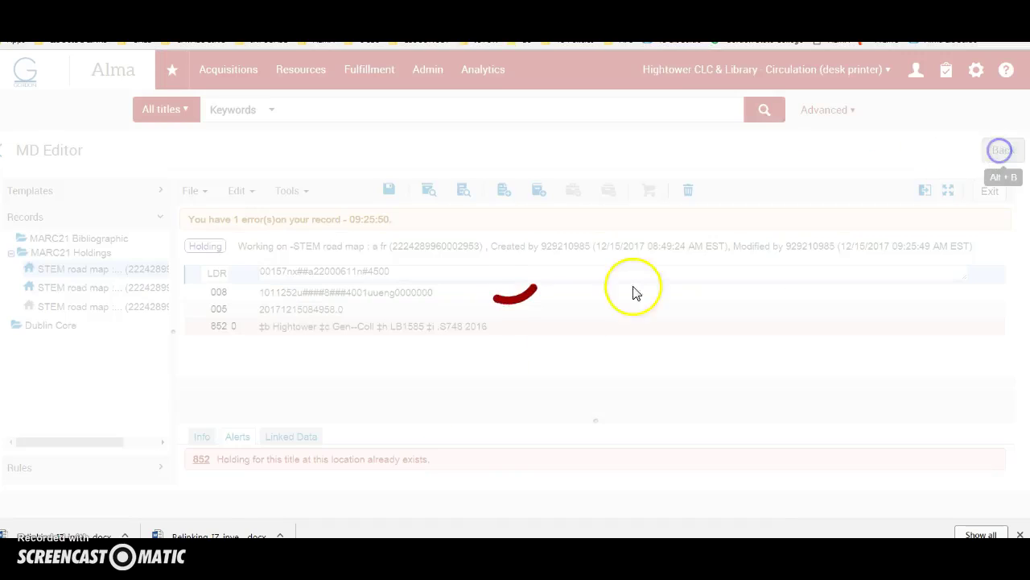
pyautogui.click(899, 150)
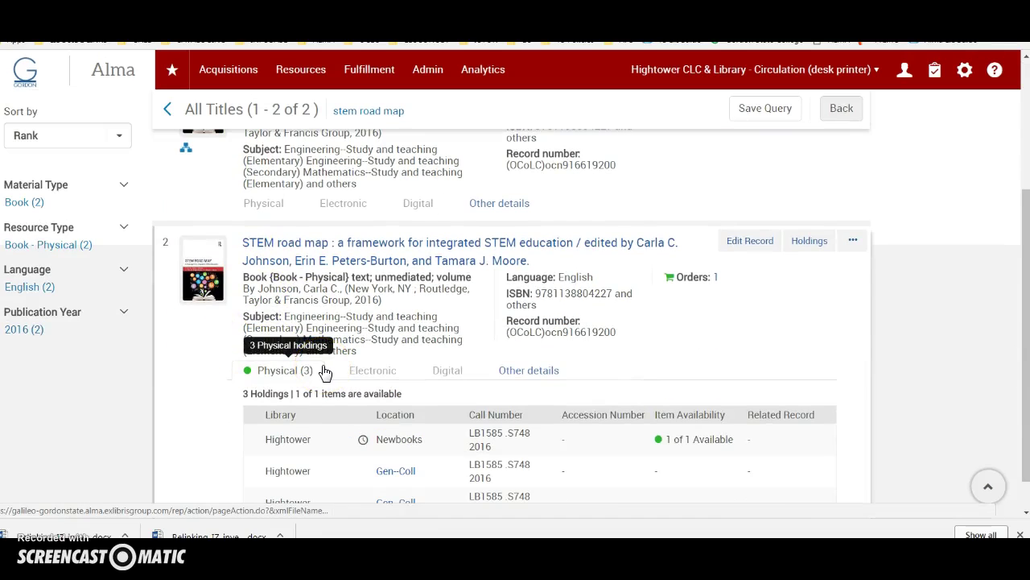
pyautogui.scroll(-1, 325, 371)
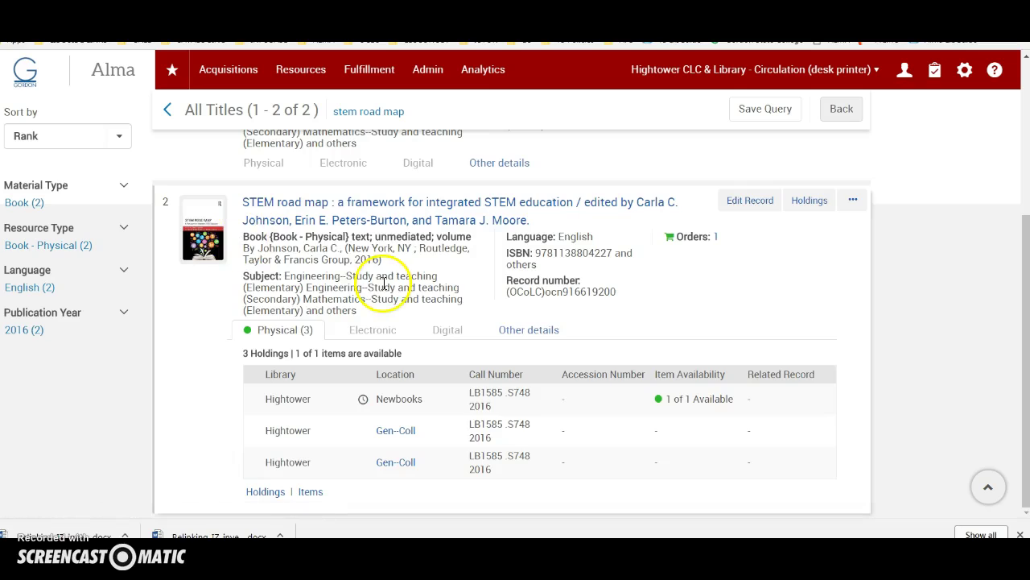
pyautogui.scroll(2, 381, 288)
pyautogui.click(417, 298)
pyautogui.scroll(-2, 419, 306)
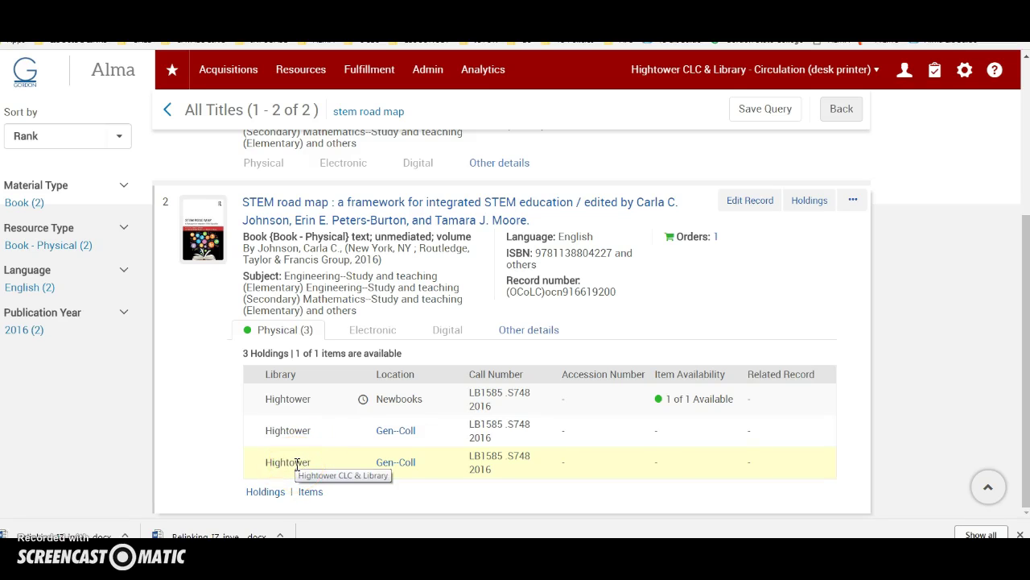
pyautogui.scroll(5, 299, 463)
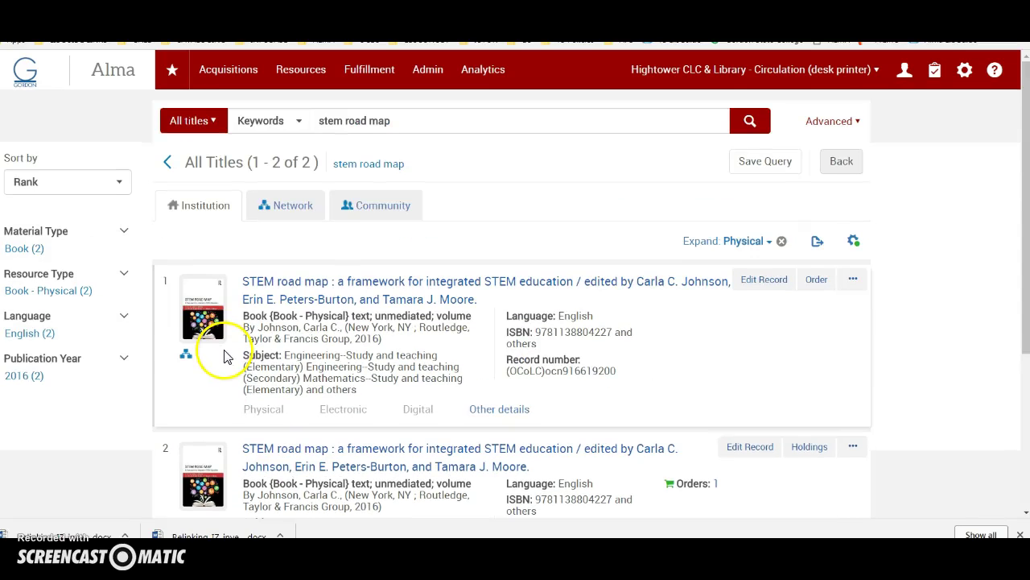
# - Open the first STEM road map title for editing, try to delete its bibliographic record, and recheck its available actions in the title results
pyautogui.click(855, 281)
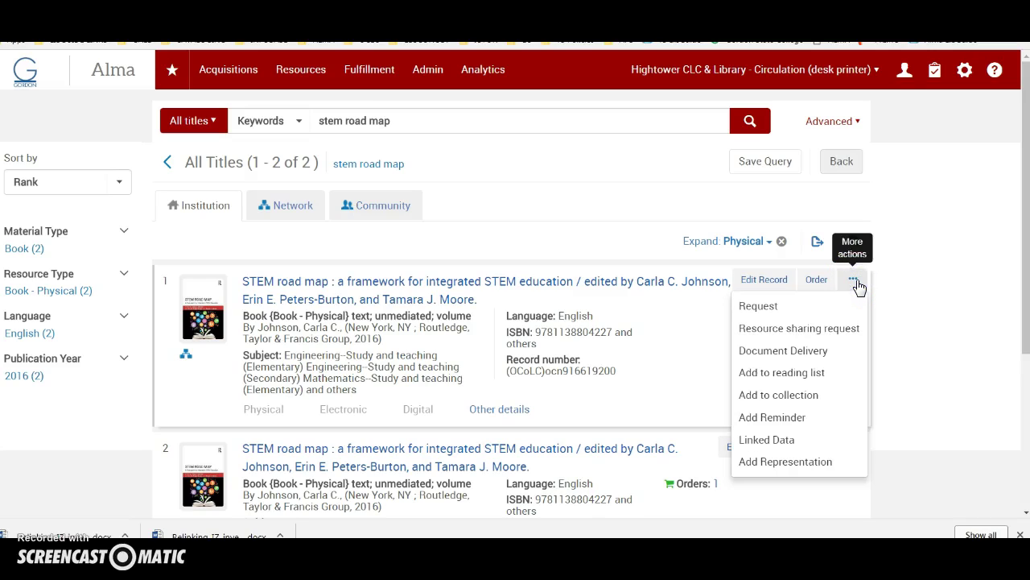
pyautogui.click(764, 280)
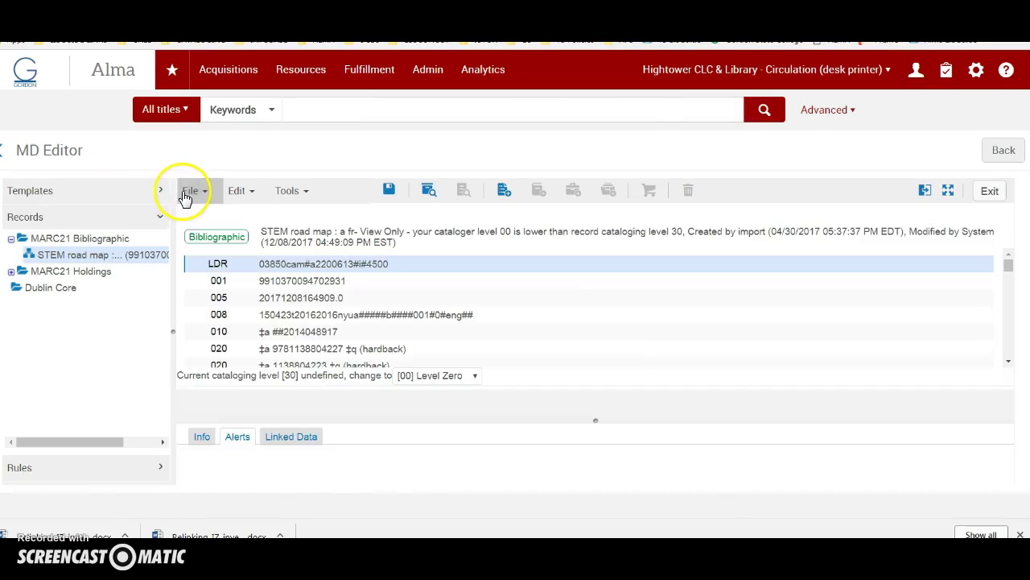
pyautogui.click(193, 191)
pyautogui.click(239, 394)
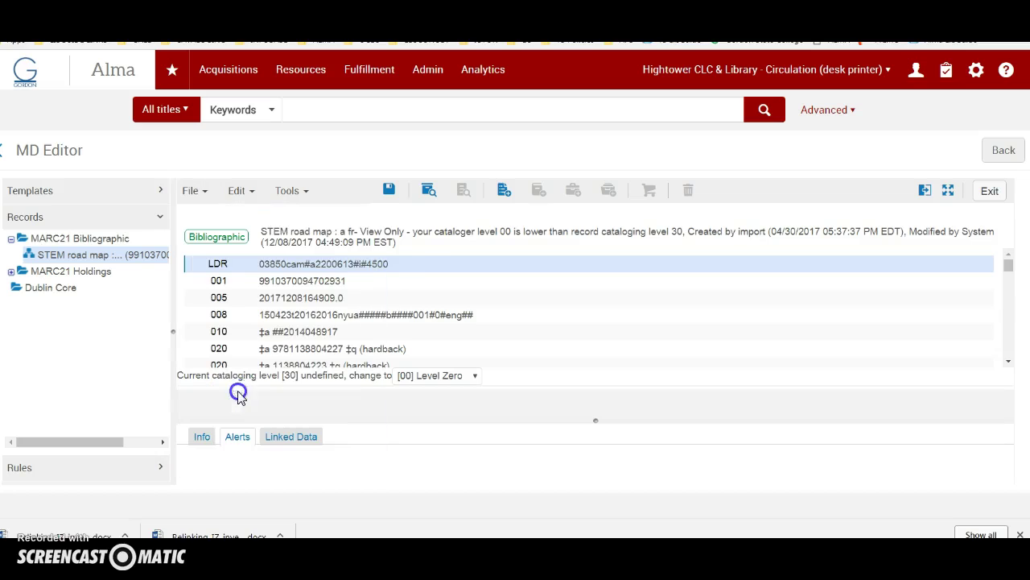
pyautogui.click(200, 190)
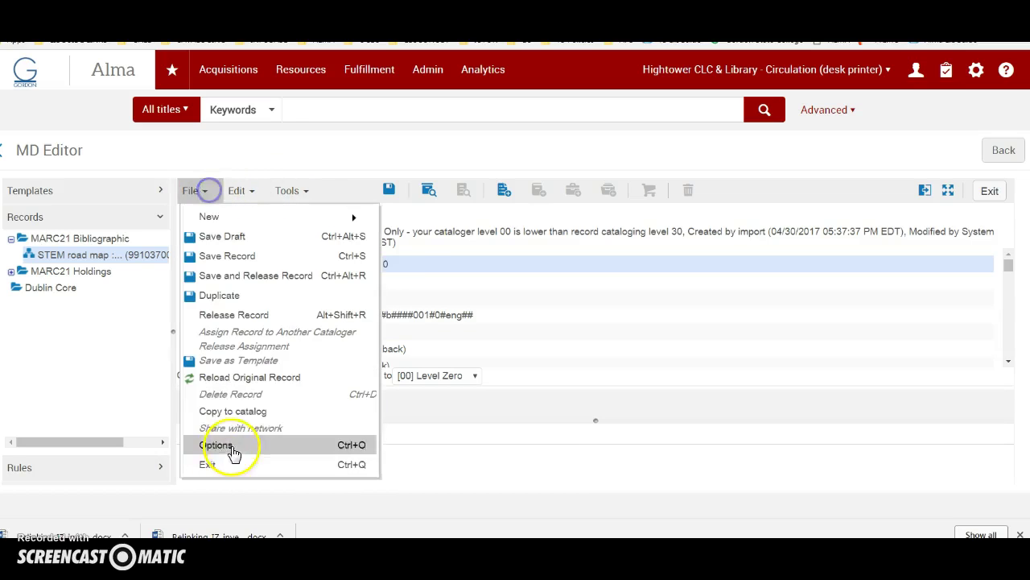
pyautogui.click(1003, 151)
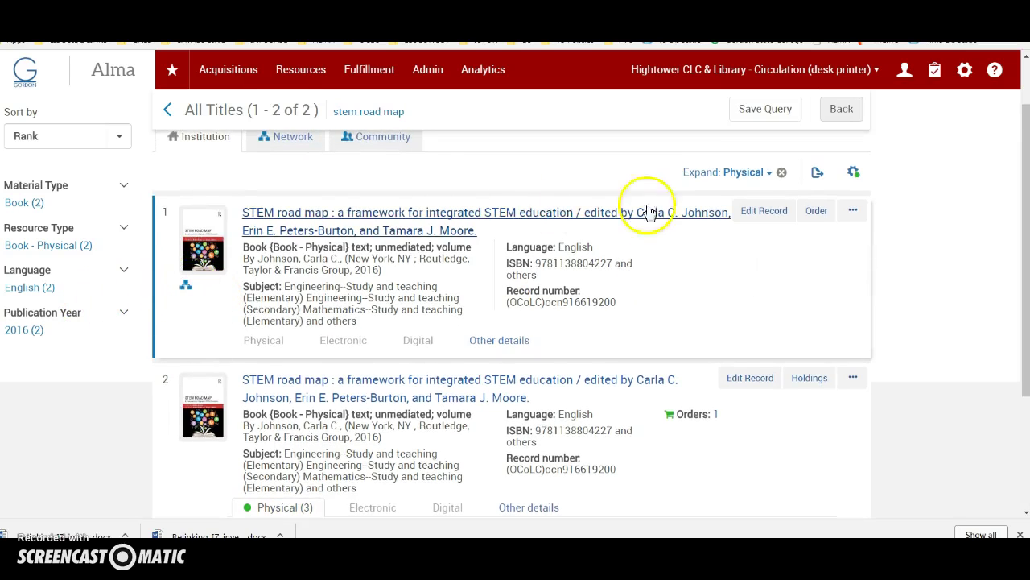
pyautogui.click(852, 212)
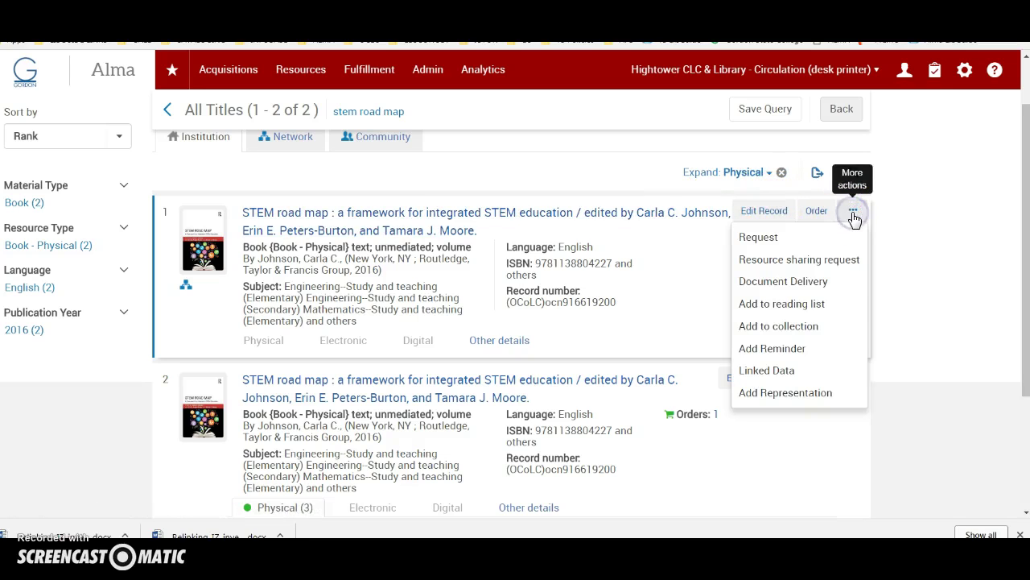
pyautogui.click(660, 304)
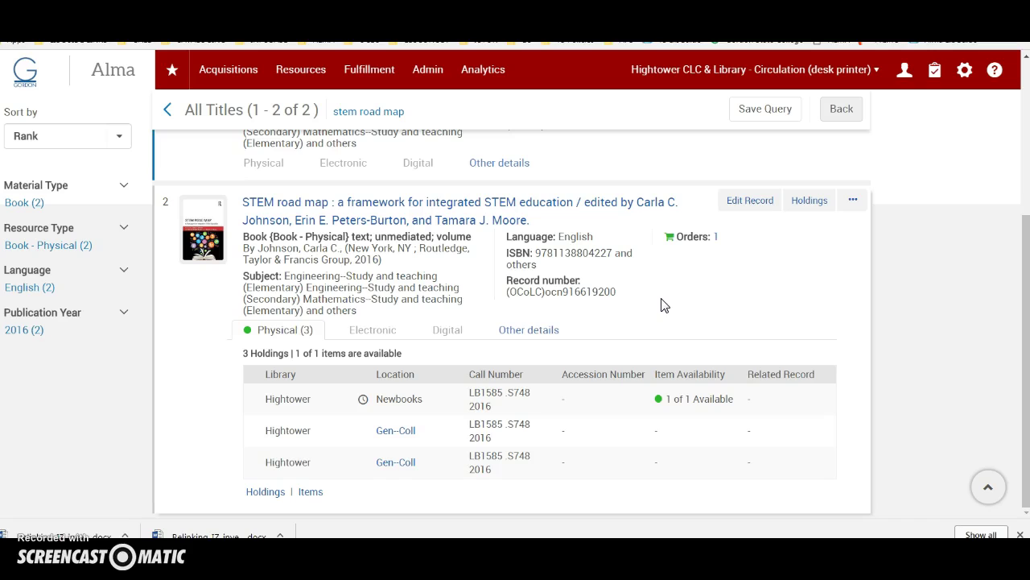
pyautogui.click(267, 493)
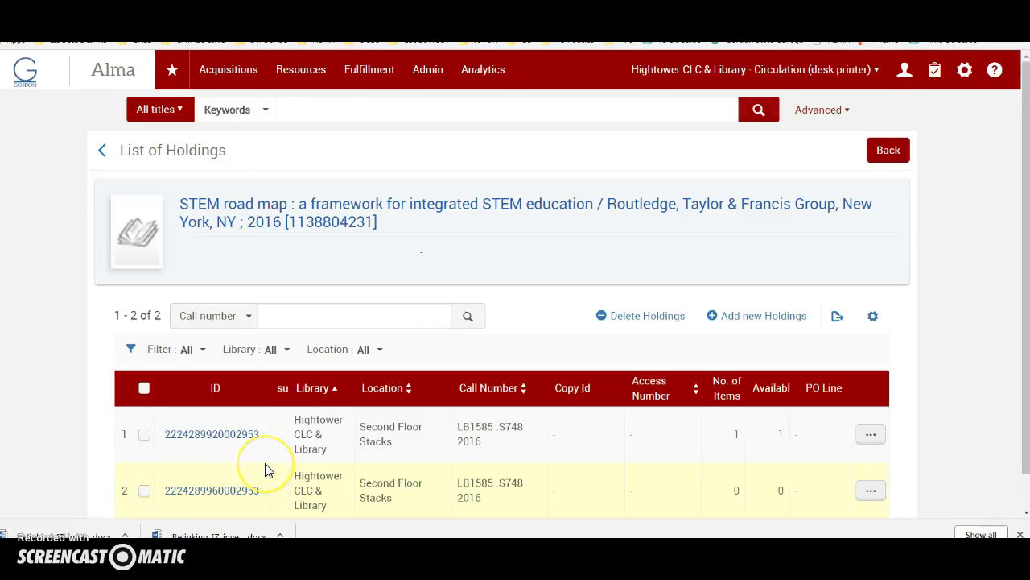
pyautogui.scroll(-1, 269, 470)
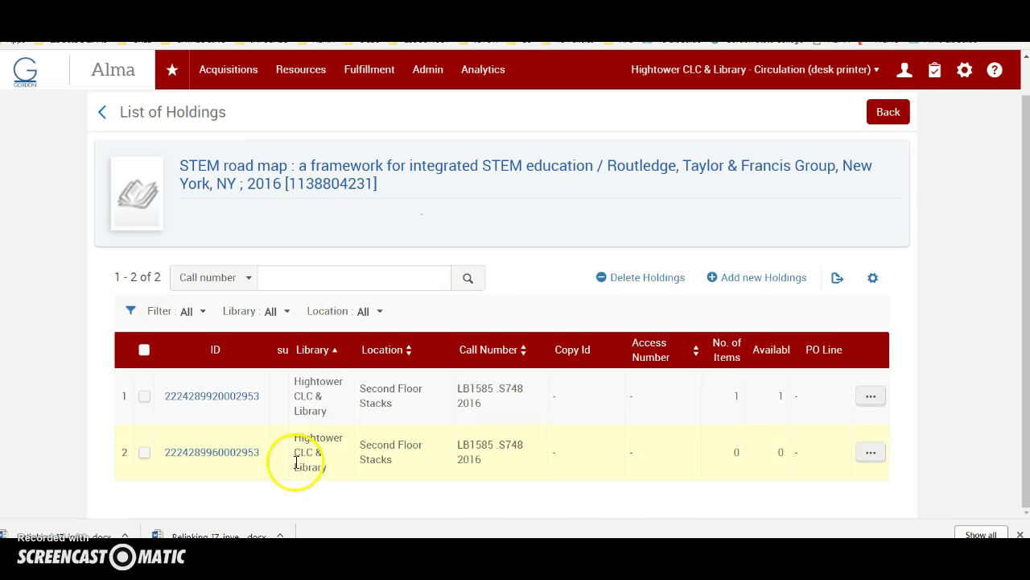
pyautogui.click(869, 456)
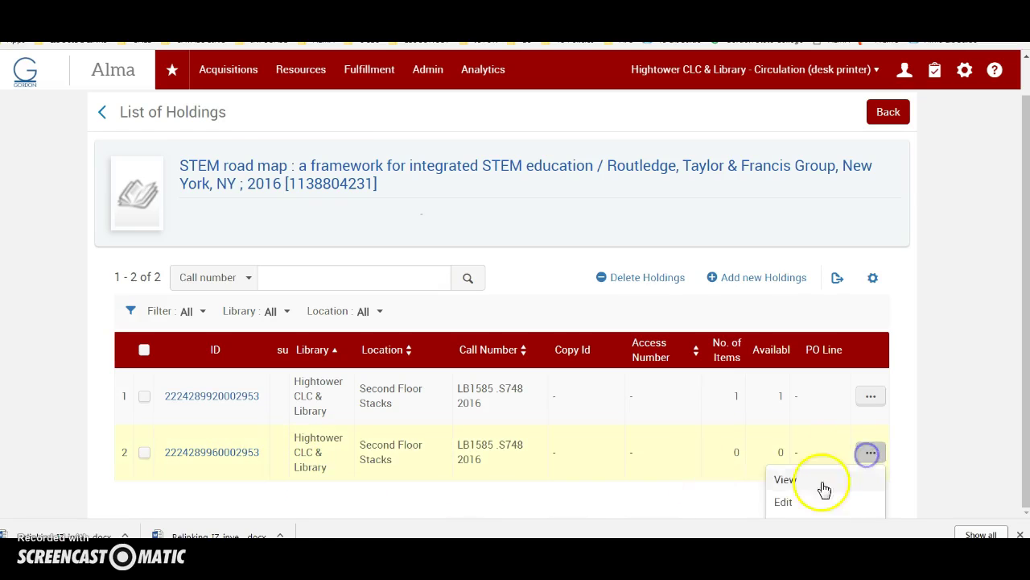
pyautogui.click(989, 449)
pyautogui.click(1019, 31)
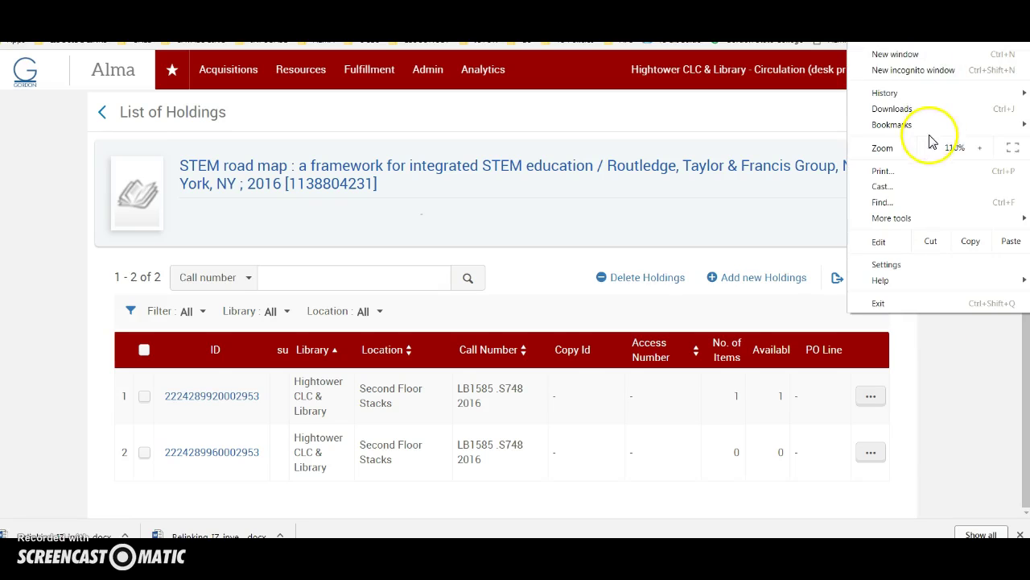
pyautogui.click(930, 147)
pyautogui.click(962, 449)
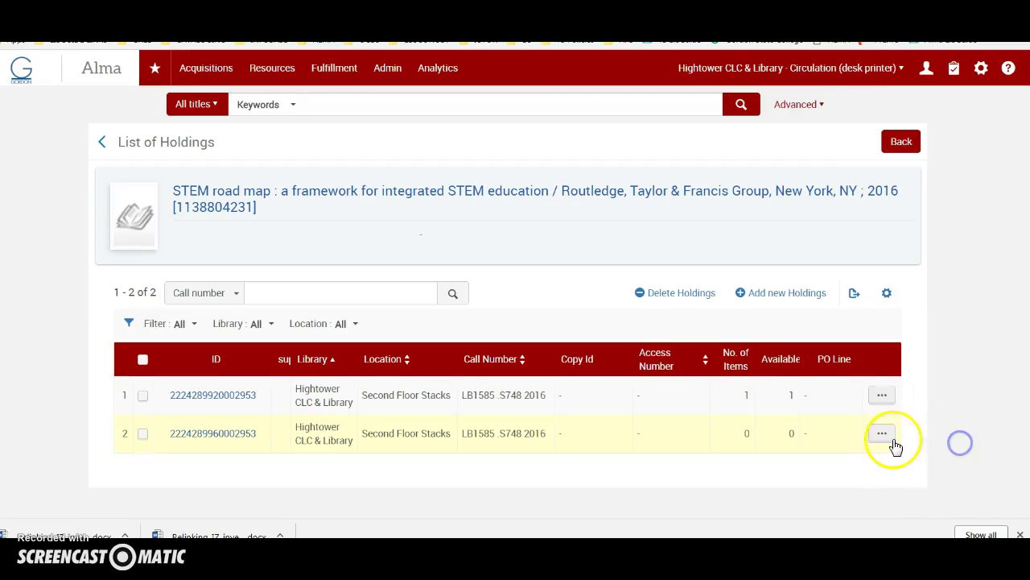
pyautogui.click(883, 437)
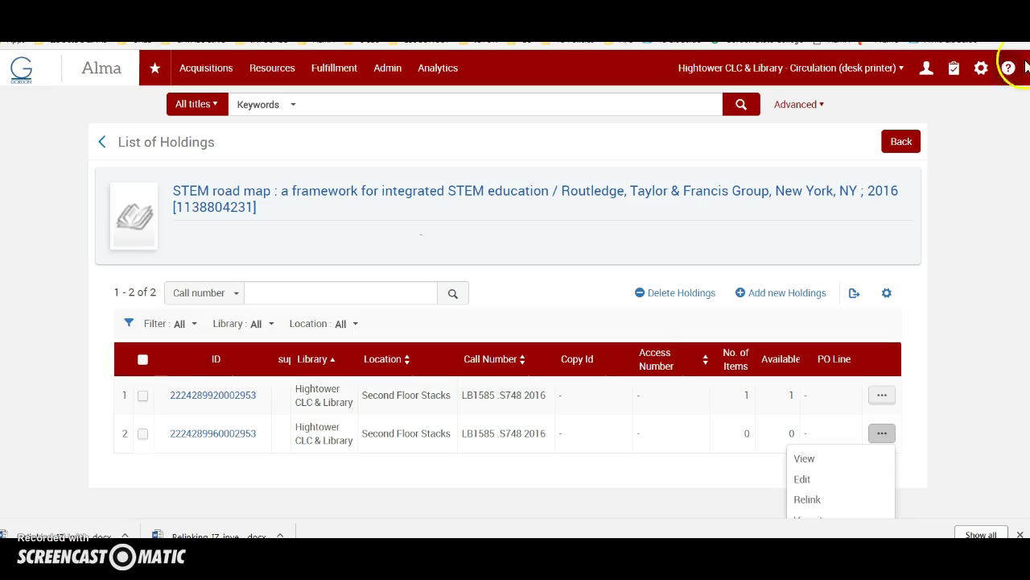
pyautogui.click(1019, 30)
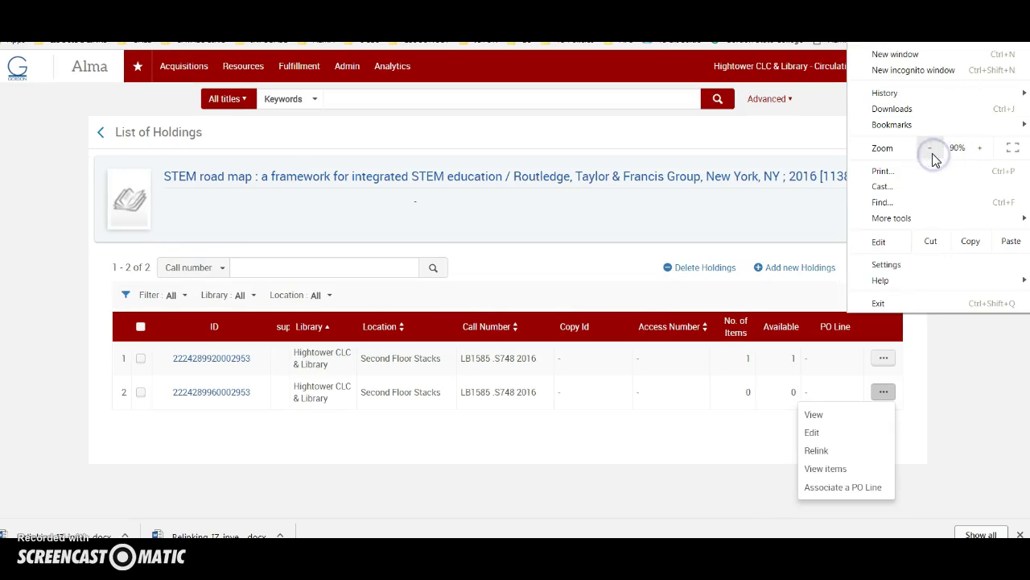
pyautogui.click(940, 351)
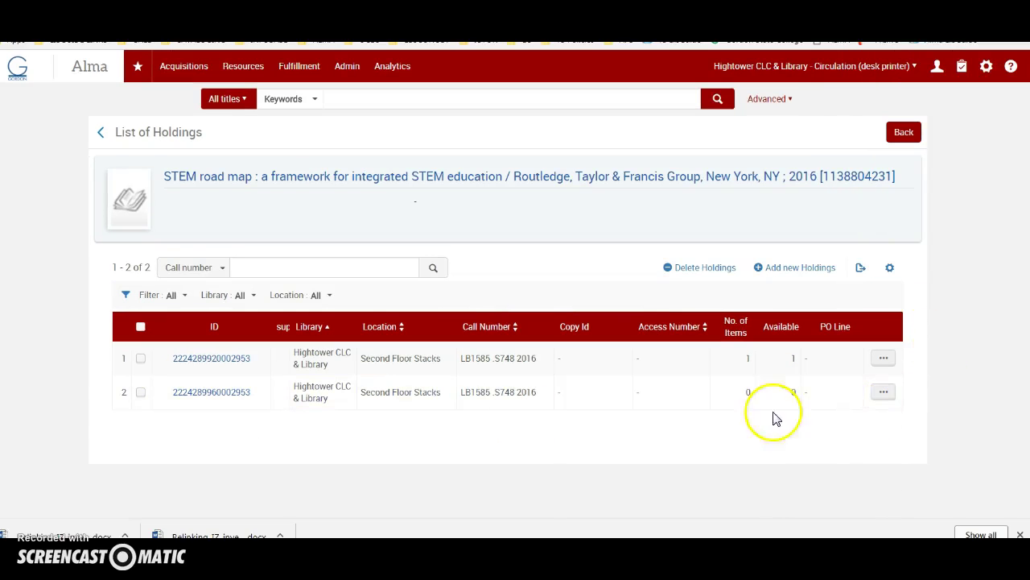
pyautogui.click(141, 394)
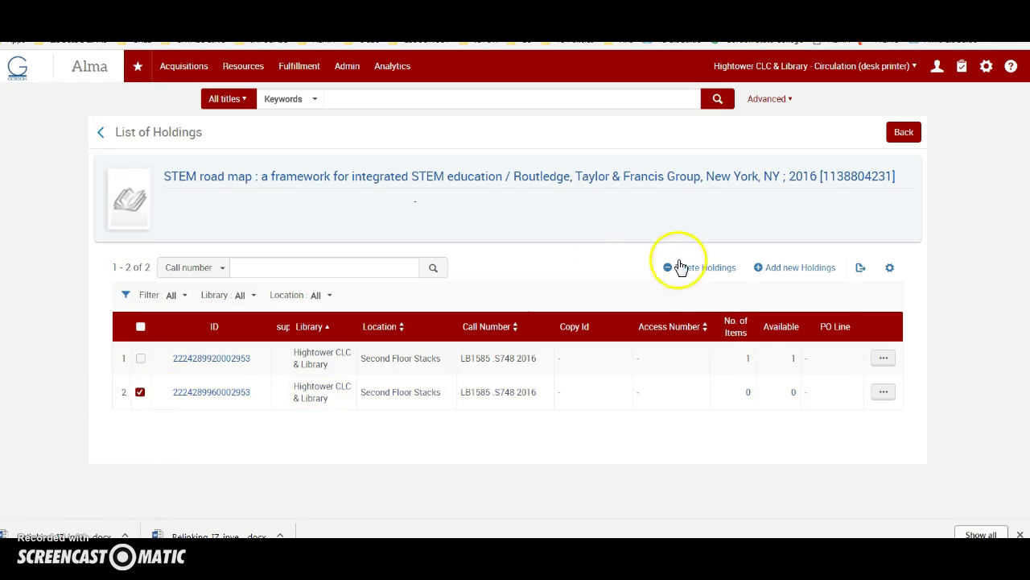
pyautogui.click(705, 268)
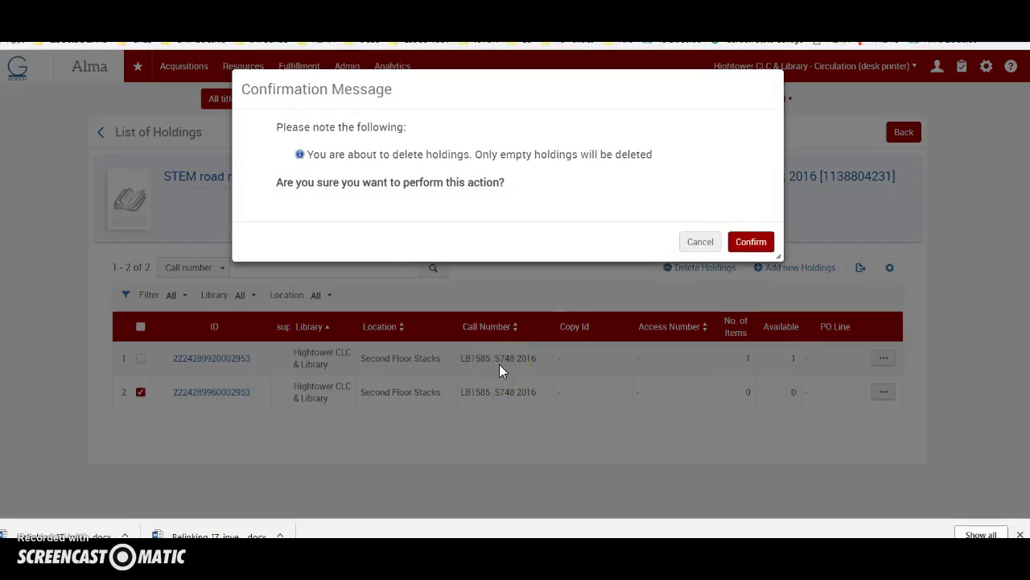
pyautogui.click(752, 242)
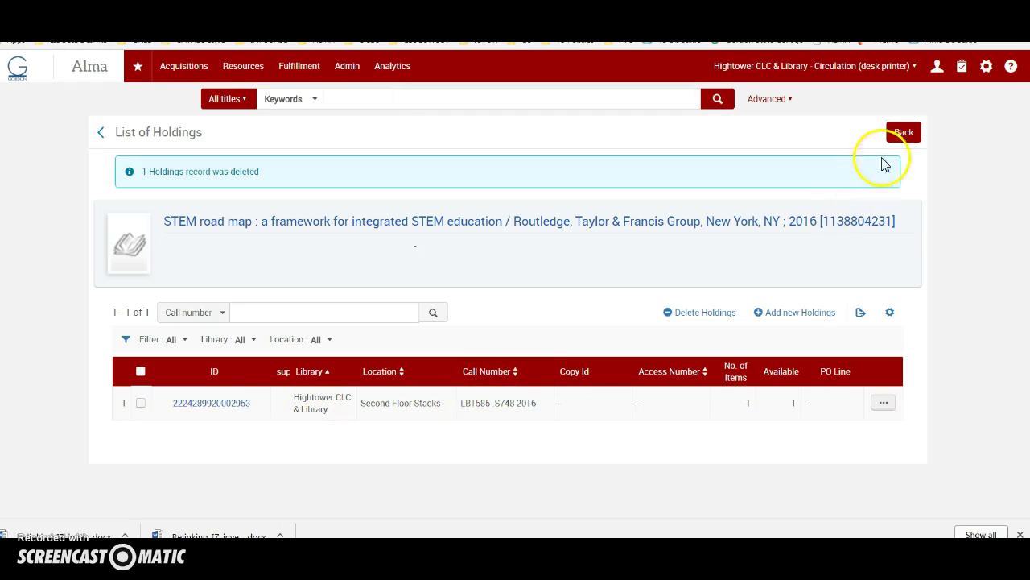
pyautogui.click(902, 132)
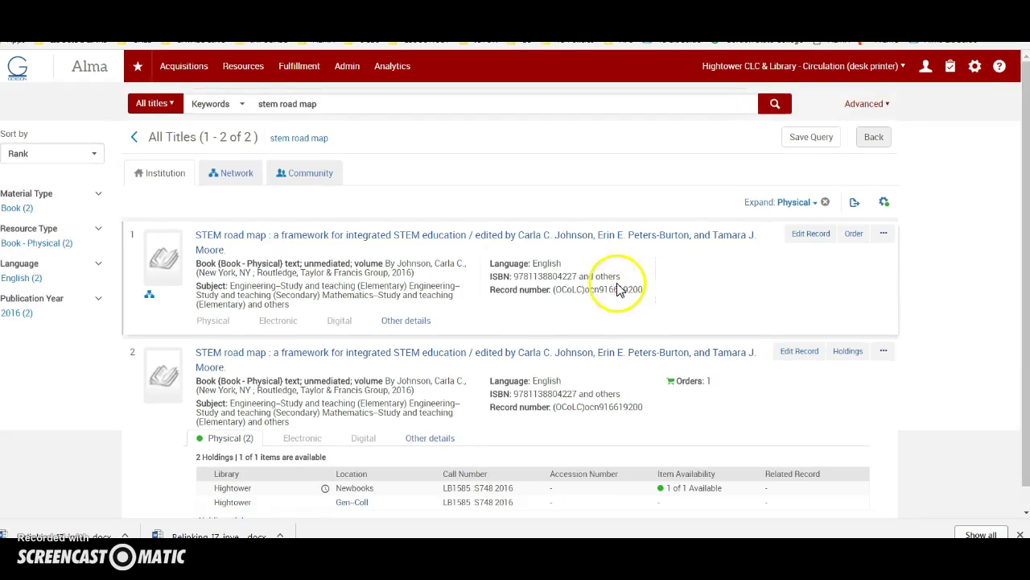
# - Open the first STEM road map title's Network Zone record and examine its holding institutions, full record view and available actions
pyautogui.scroll(-1, 584, 430)
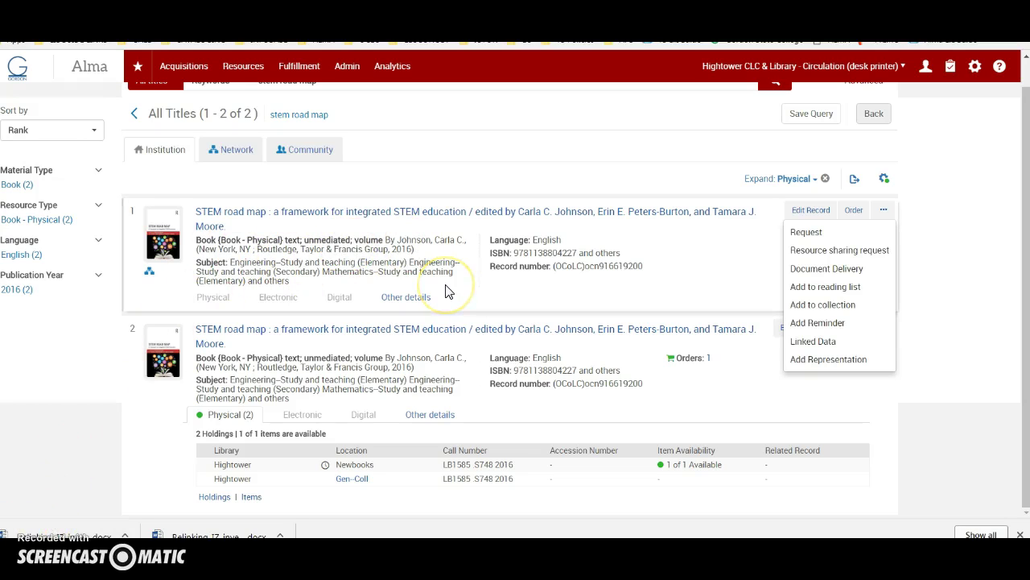
pyautogui.click(149, 272)
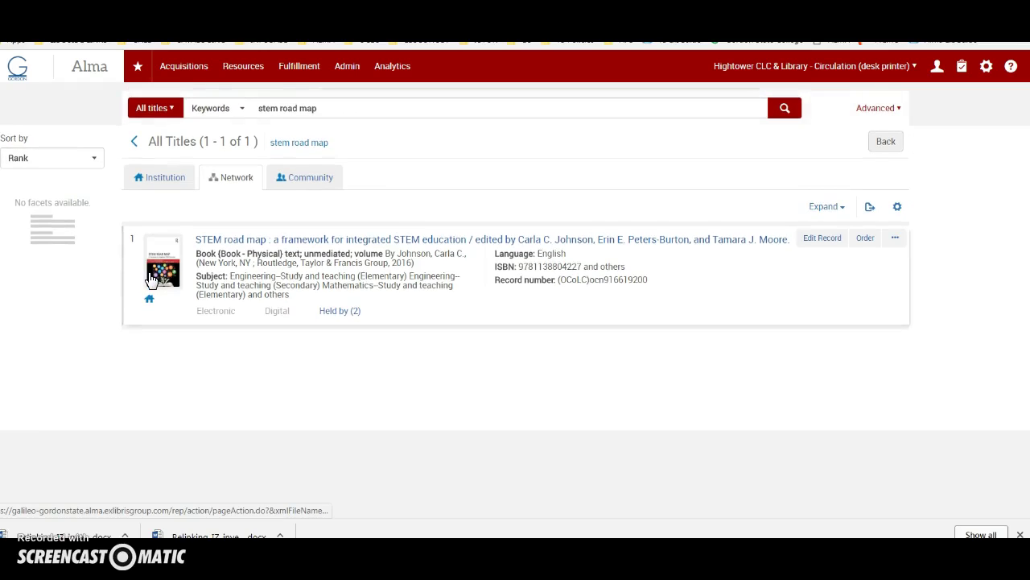
pyautogui.click(338, 312)
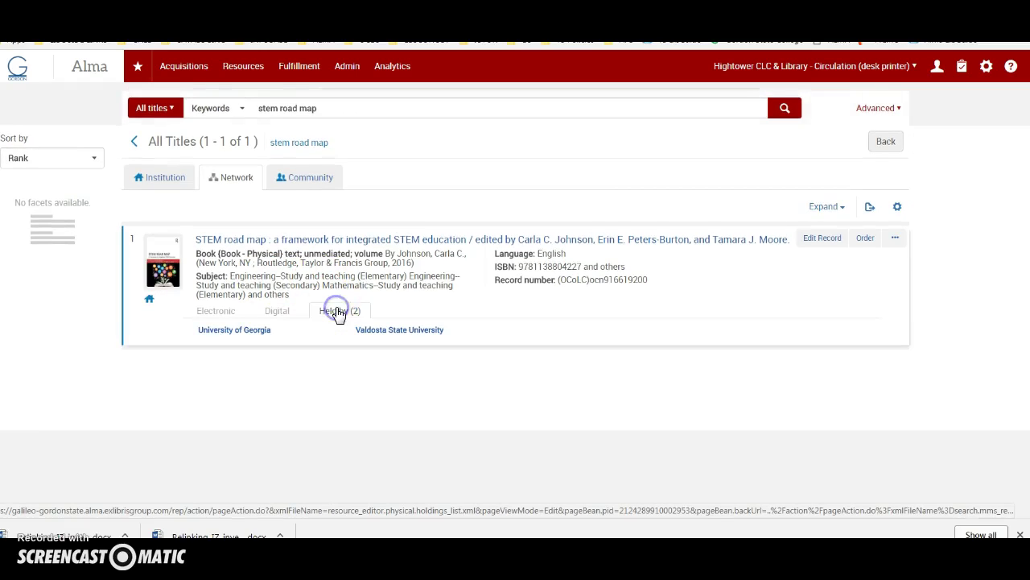
pyautogui.click(340, 314)
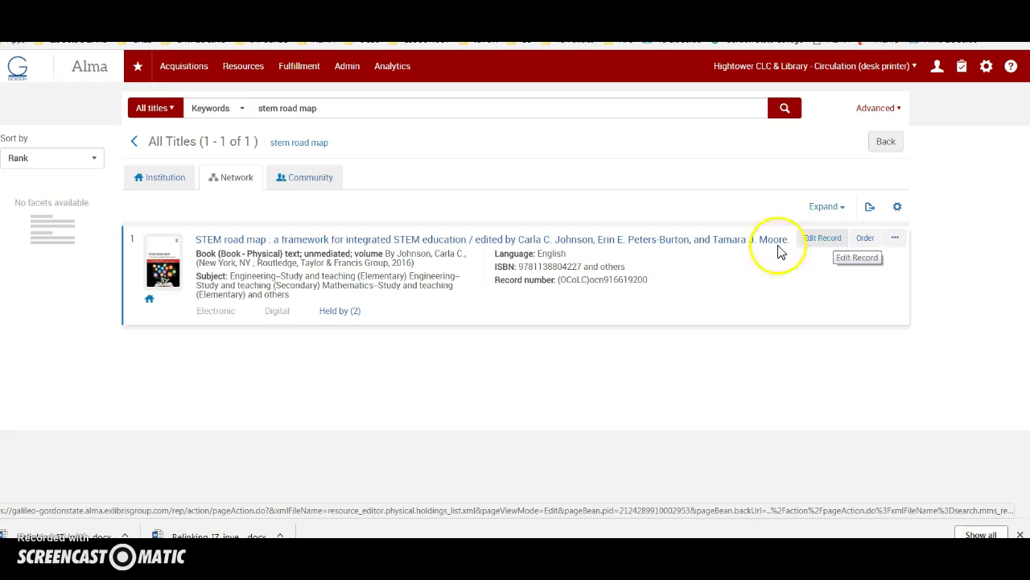
pyautogui.click(341, 239)
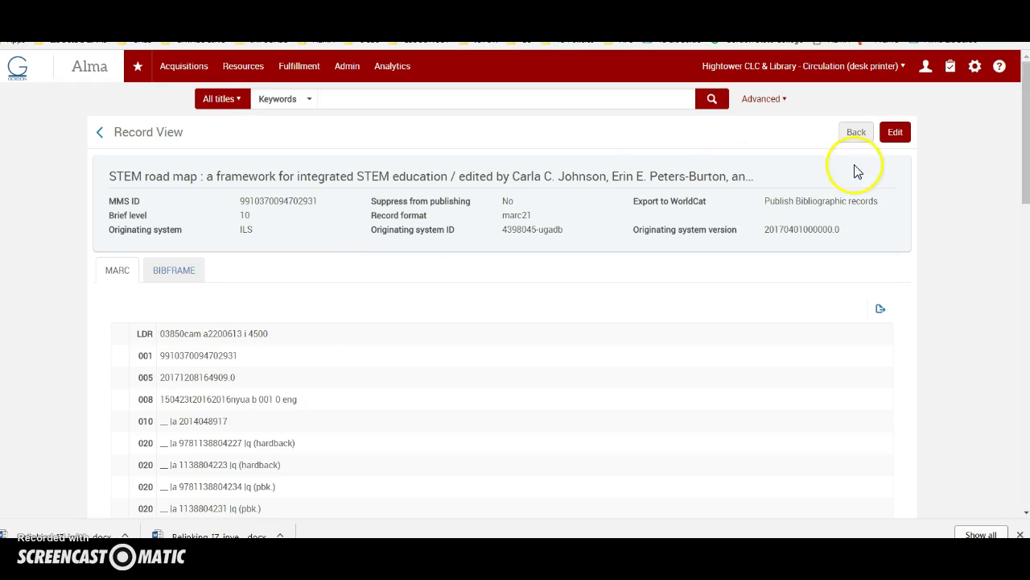
pyautogui.click(856, 132)
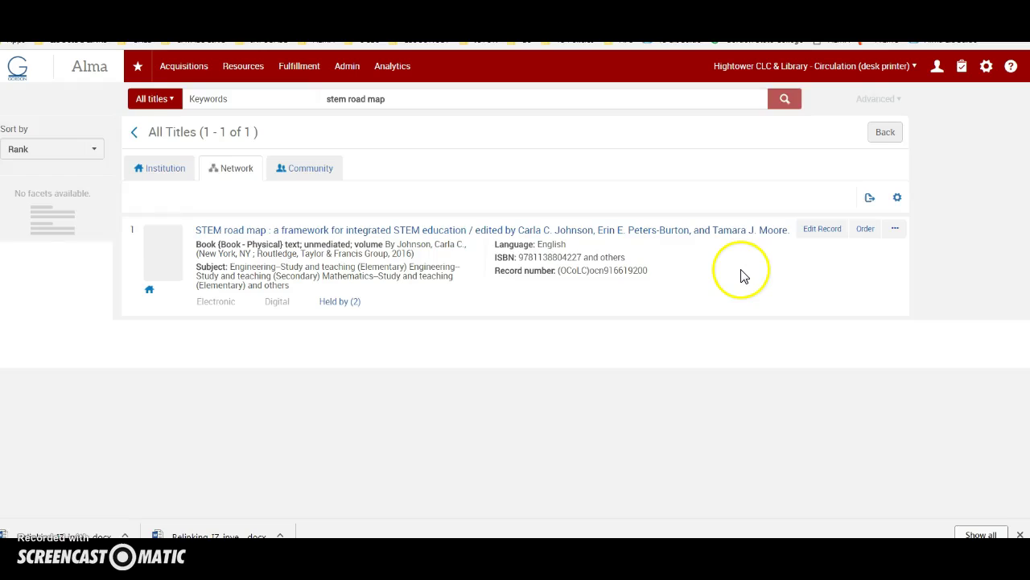
pyautogui.click(898, 240)
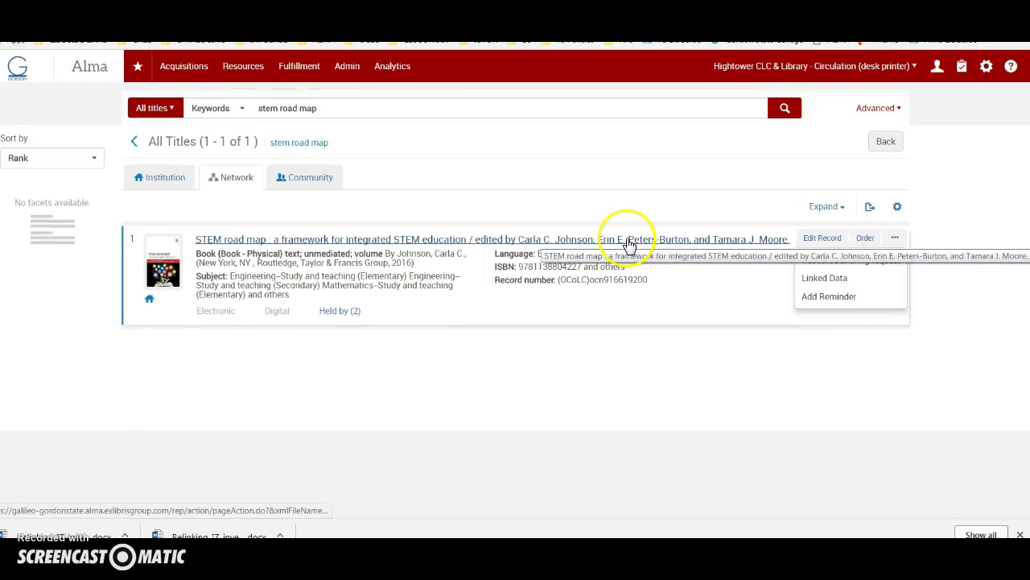
# - Open the Network Zone STEM road map record in the MD Editor and copy it to the local catalog
pyautogui.click(814, 240)
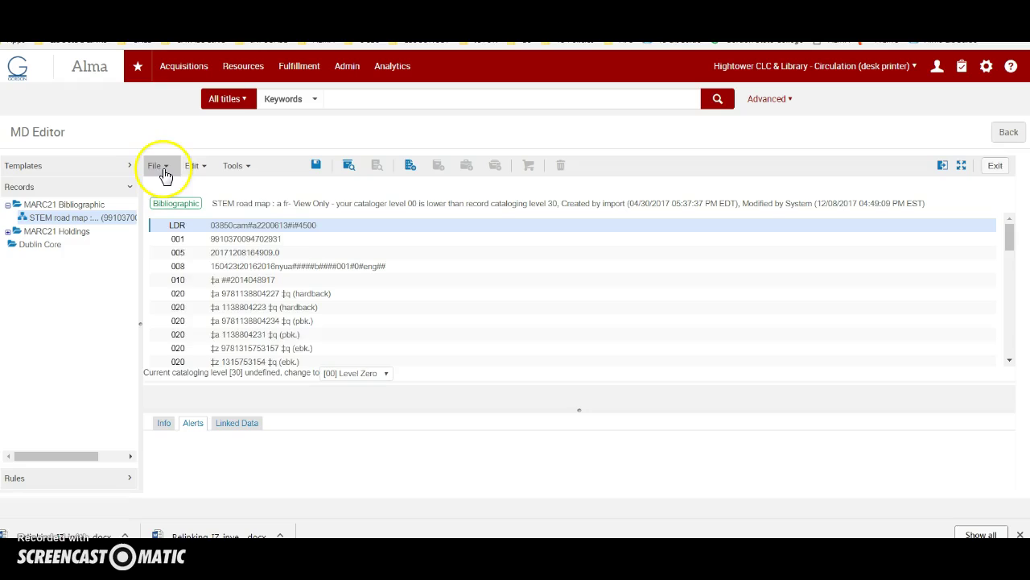
pyautogui.click(161, 167)
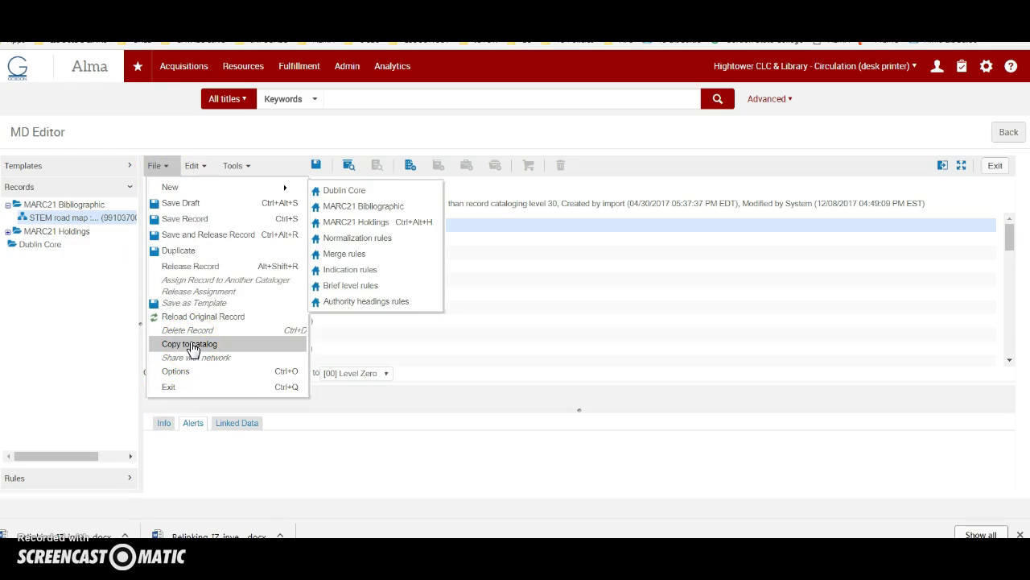
pyautogui.click(191, 344)
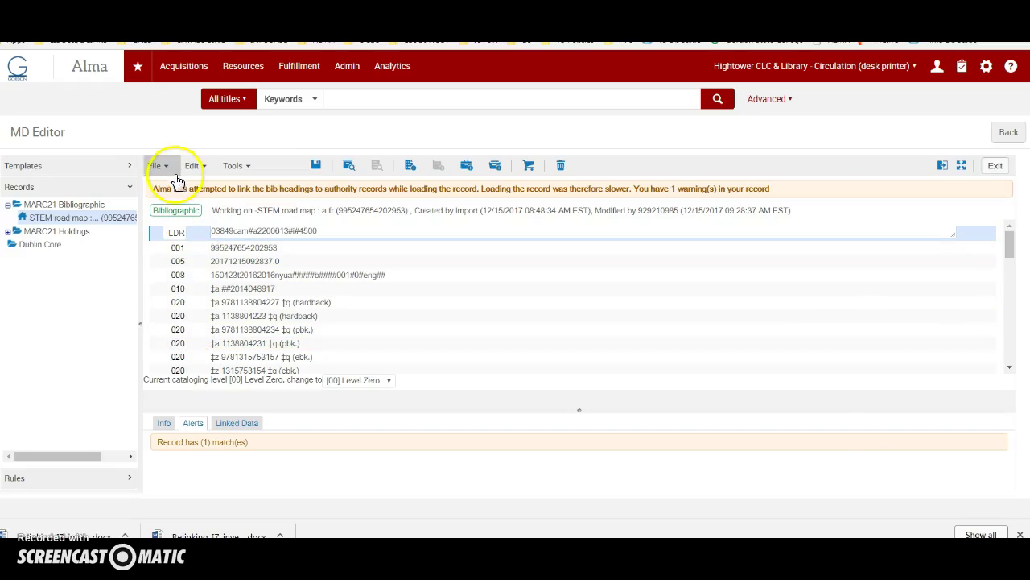
pyautogui.click(165, 166)
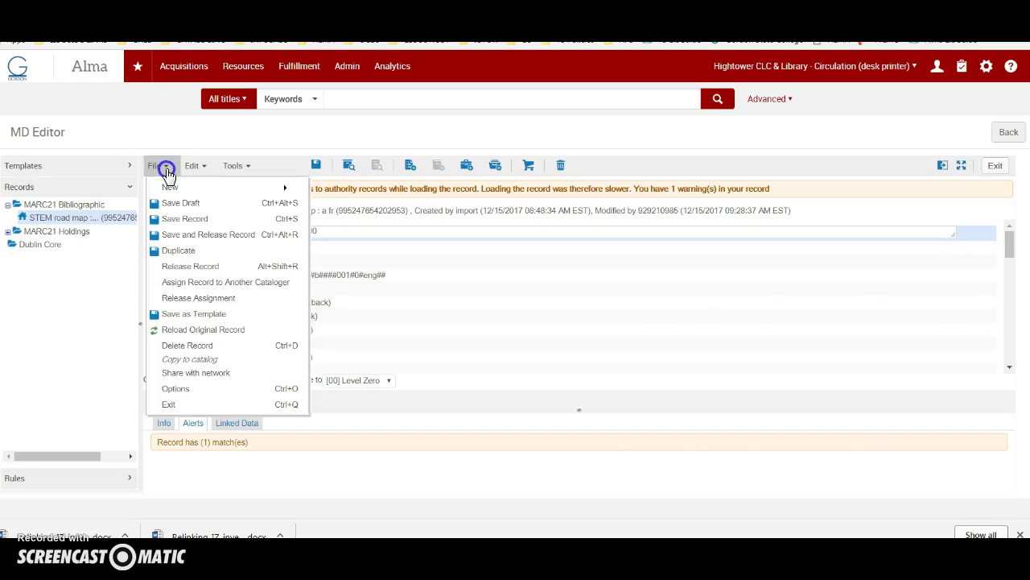
pyautogui.click(187, 348)
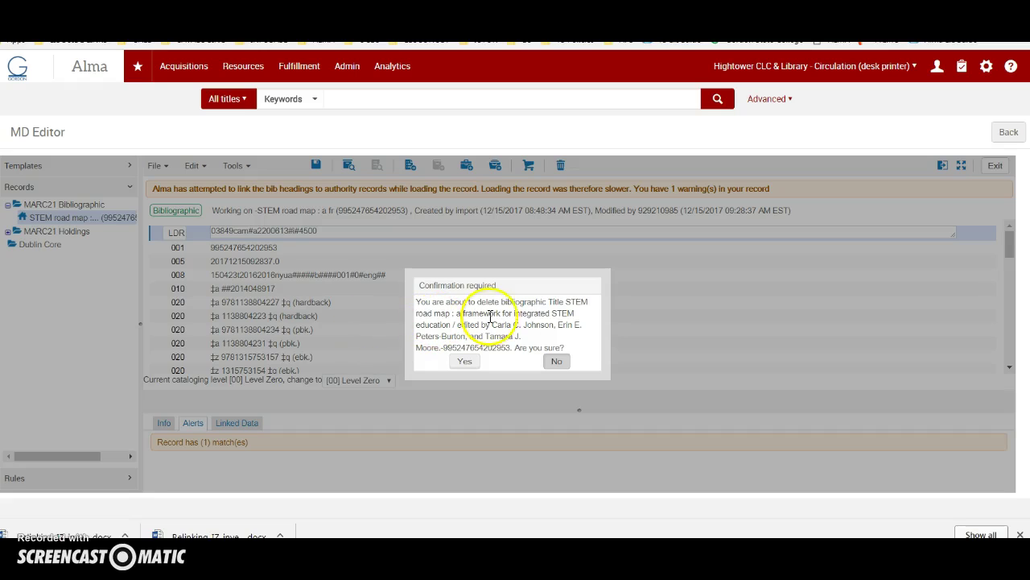
pyautogui.click(467, 363)
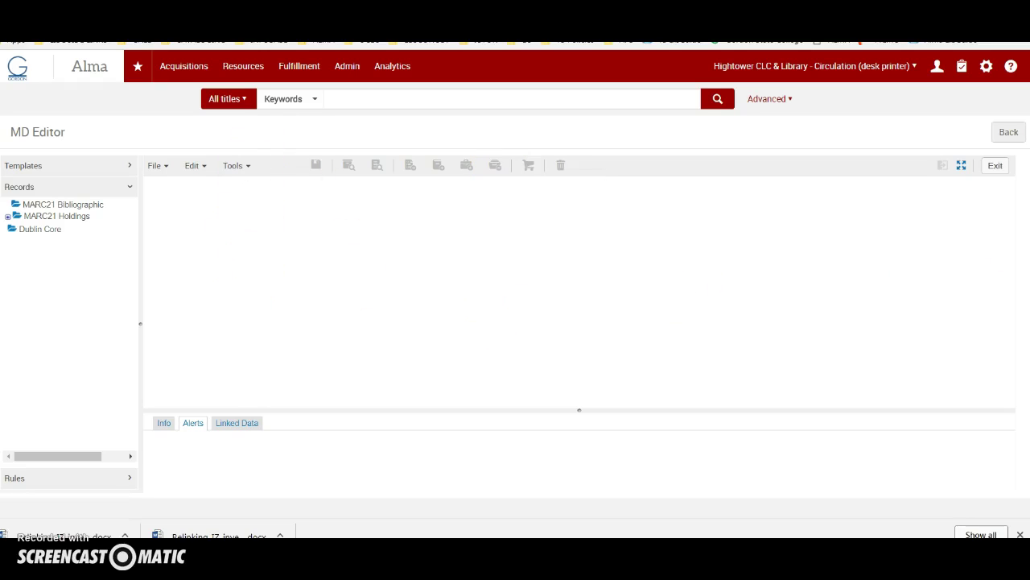
# - Leave the MD Editor, go to the Institution results and rerun the stem road map title search
pyautogui.click(1004, 131)
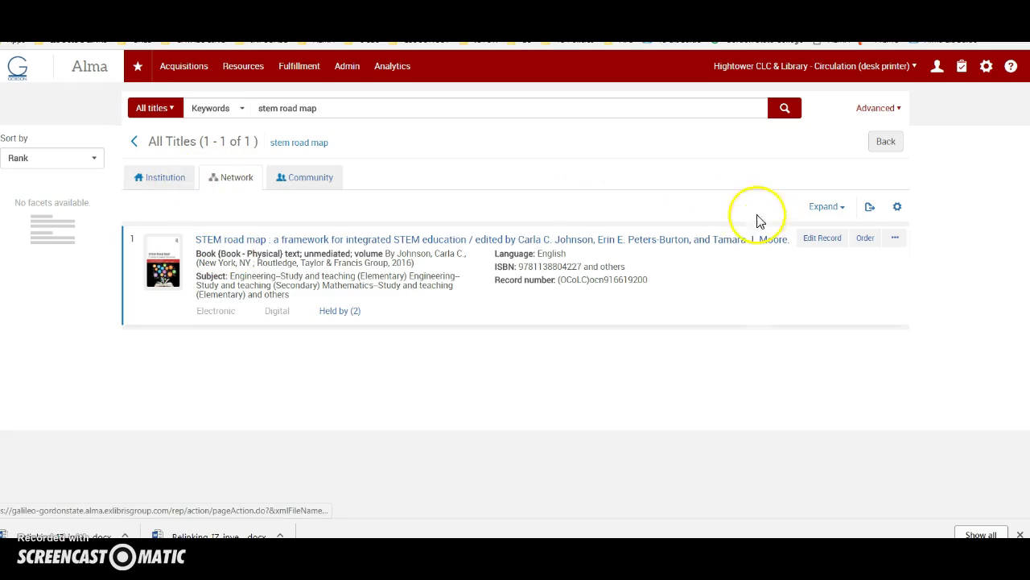
pyautogui.click(169, 179)
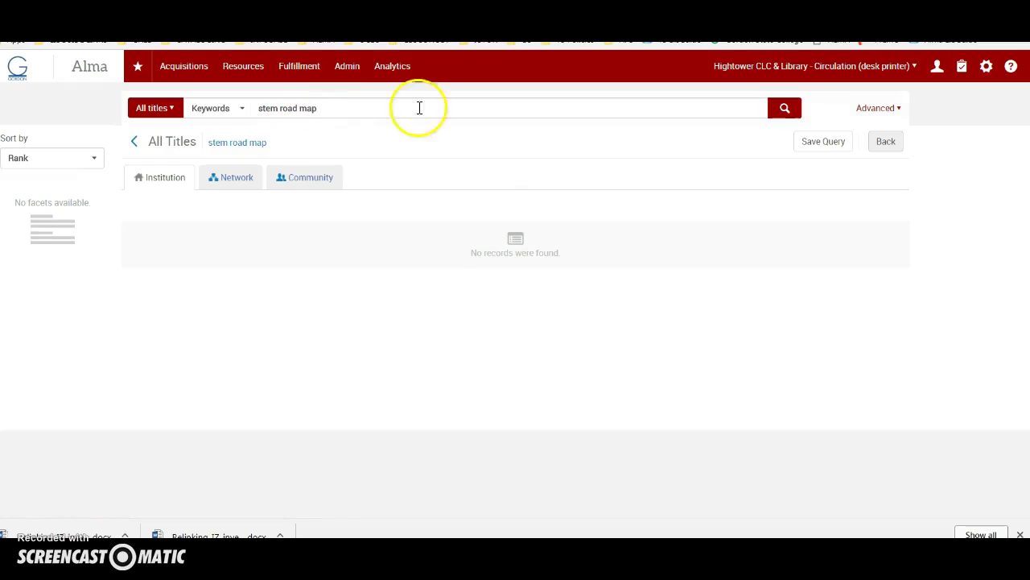
pyautogui.click(791, 109)
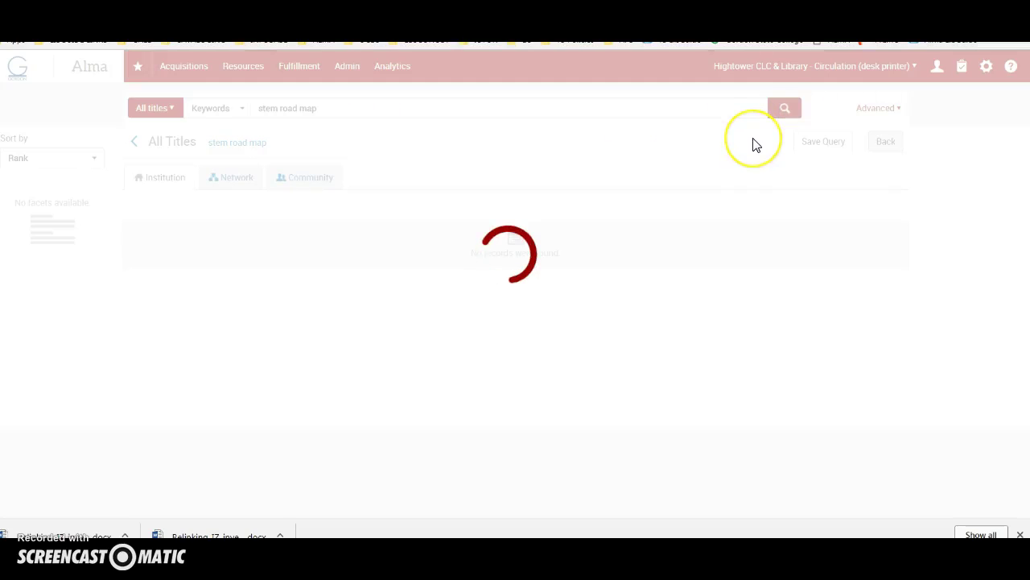